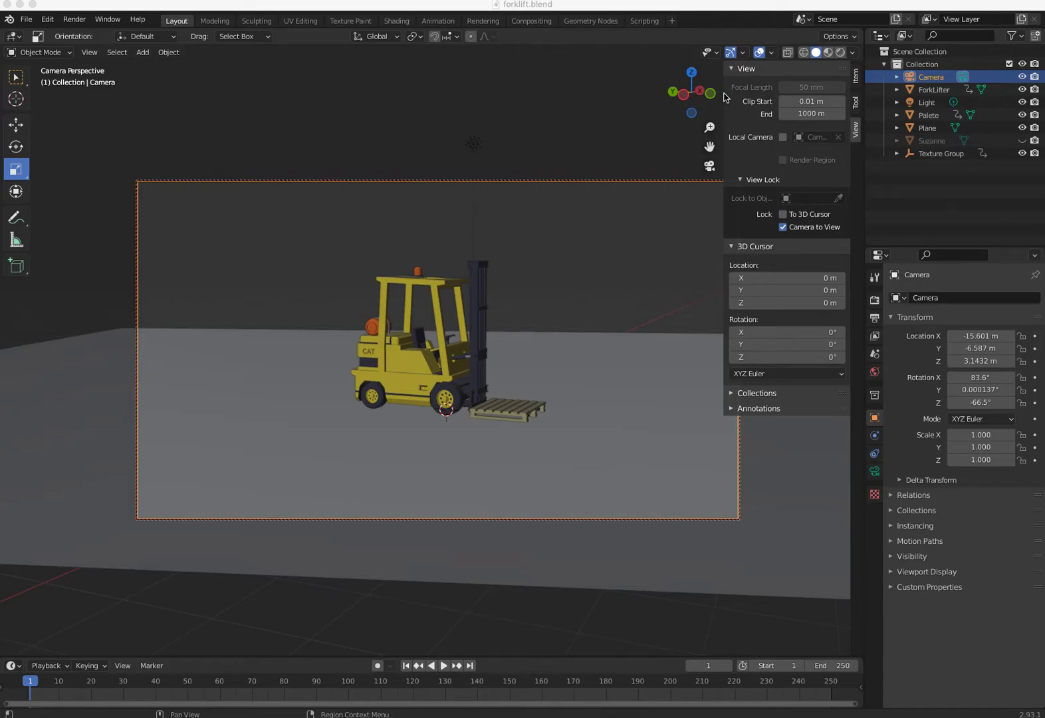
# Collapse the View and 3D Cursor panels, hide the sidebar, and switch to Rendered shading
pyautogui.click(732, 69)
pyautogui.click(738, 84)
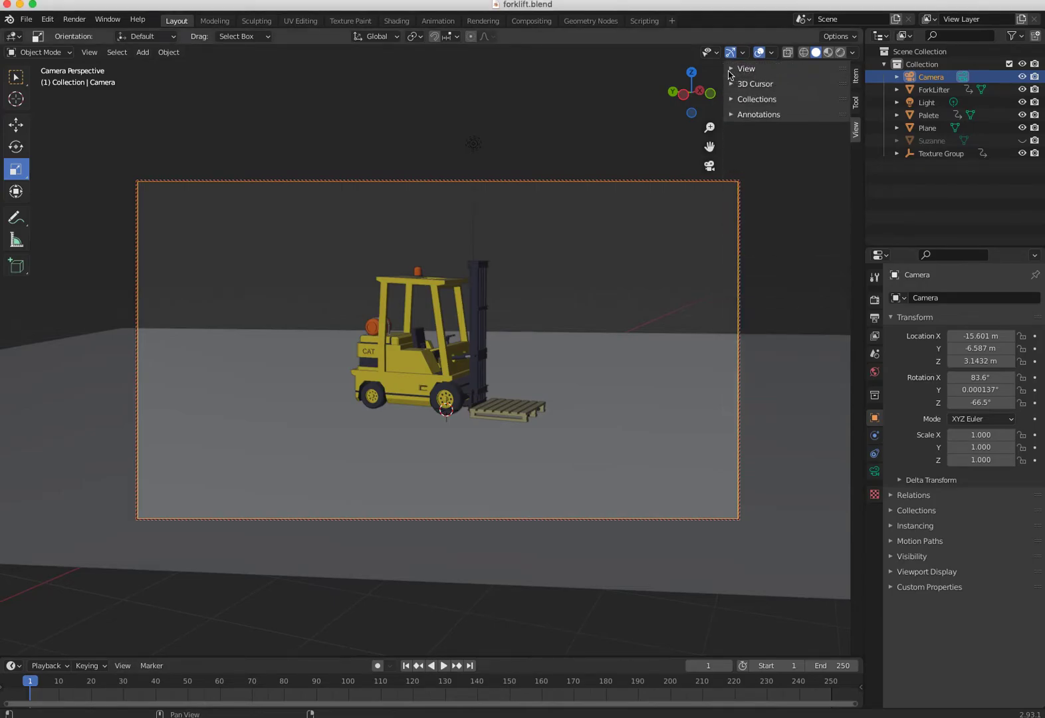
pyautogui.moveTo(726, 72); pyautogui.dragTo(850, 90)
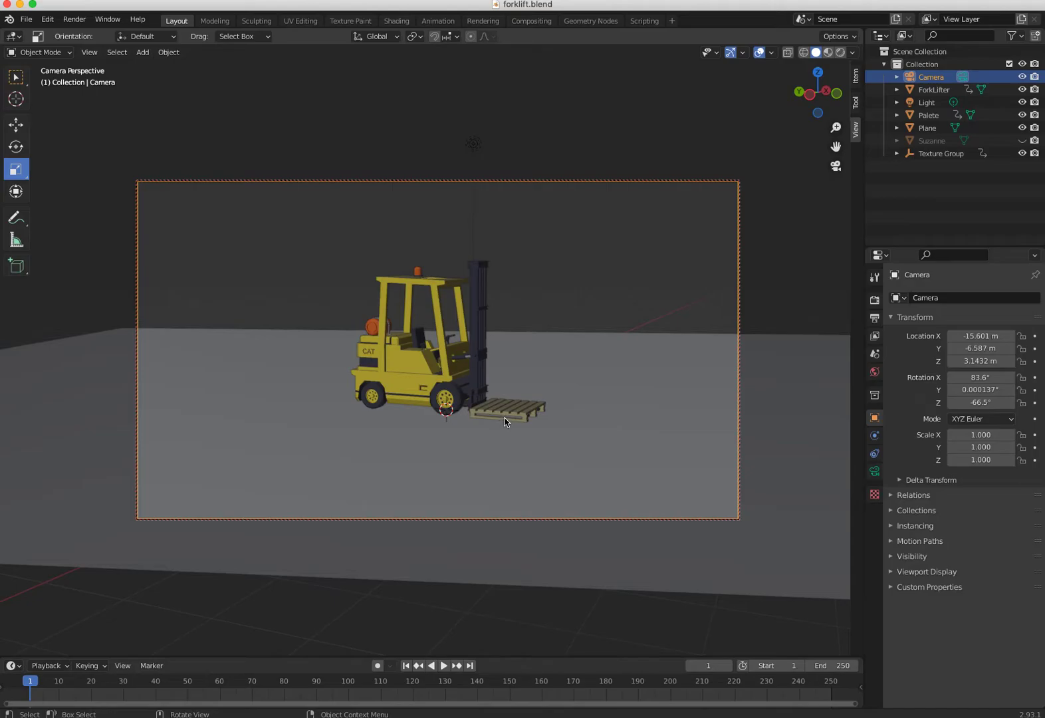
pyautogui.click(841, 53)
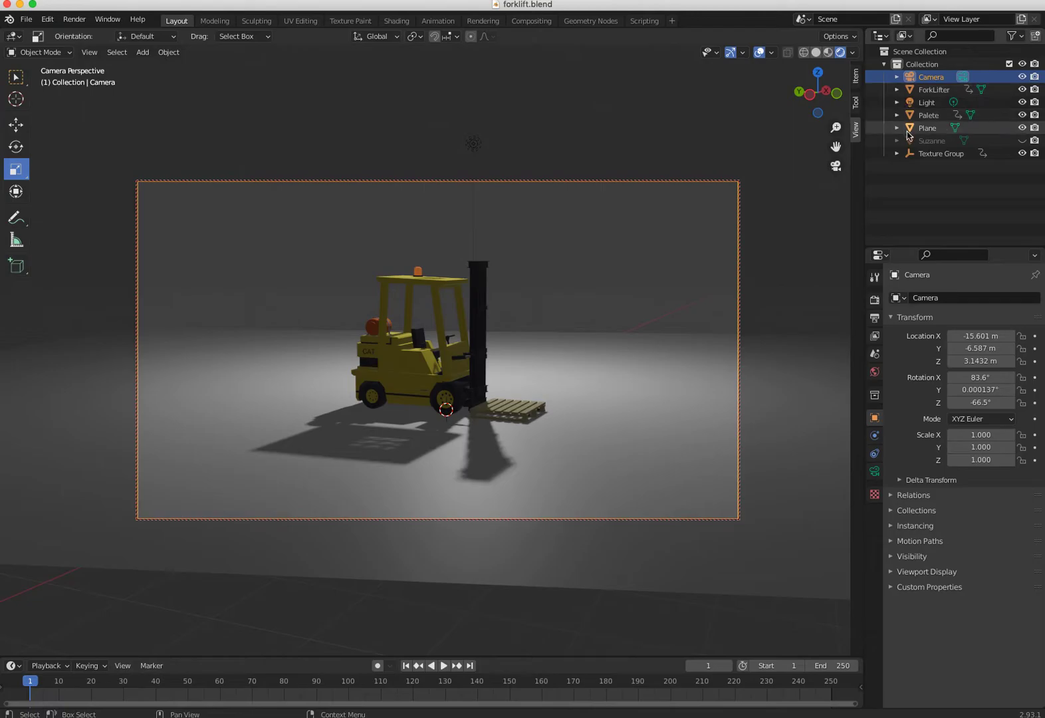
# Select the light and camera in turn, then clear the selection
pyautogui.click(924, 102)
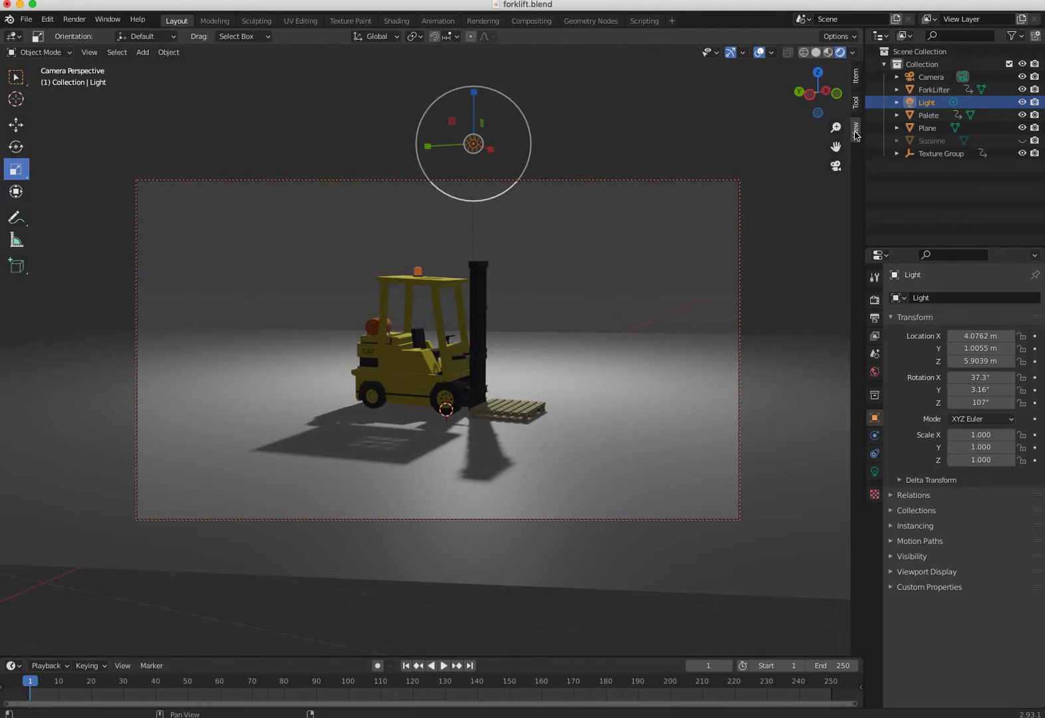
pyautogui.click(878, 186)
pyautogui.click(13, 79)
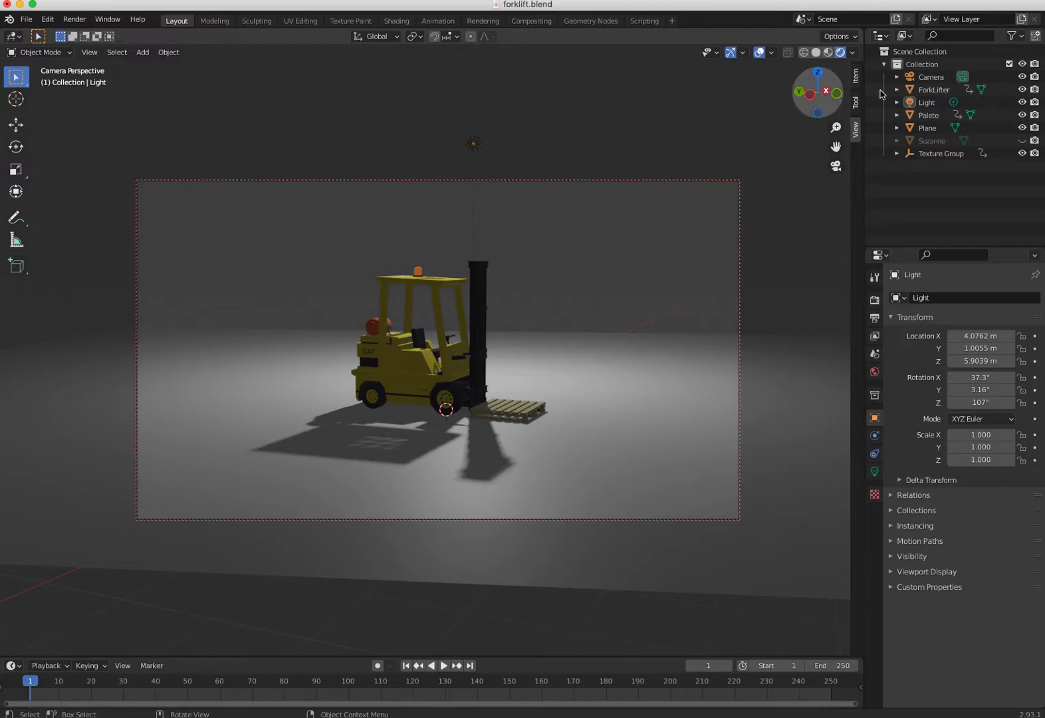
pyautogui.click(931, 77)
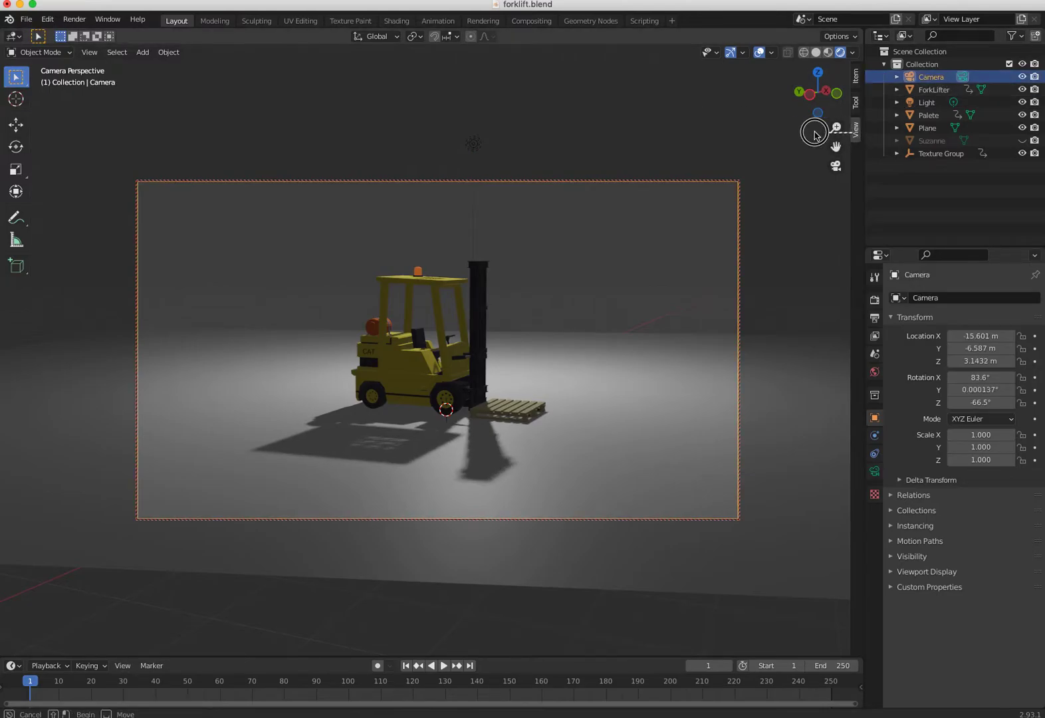
pyautogui.hotkey('alt', 'a')
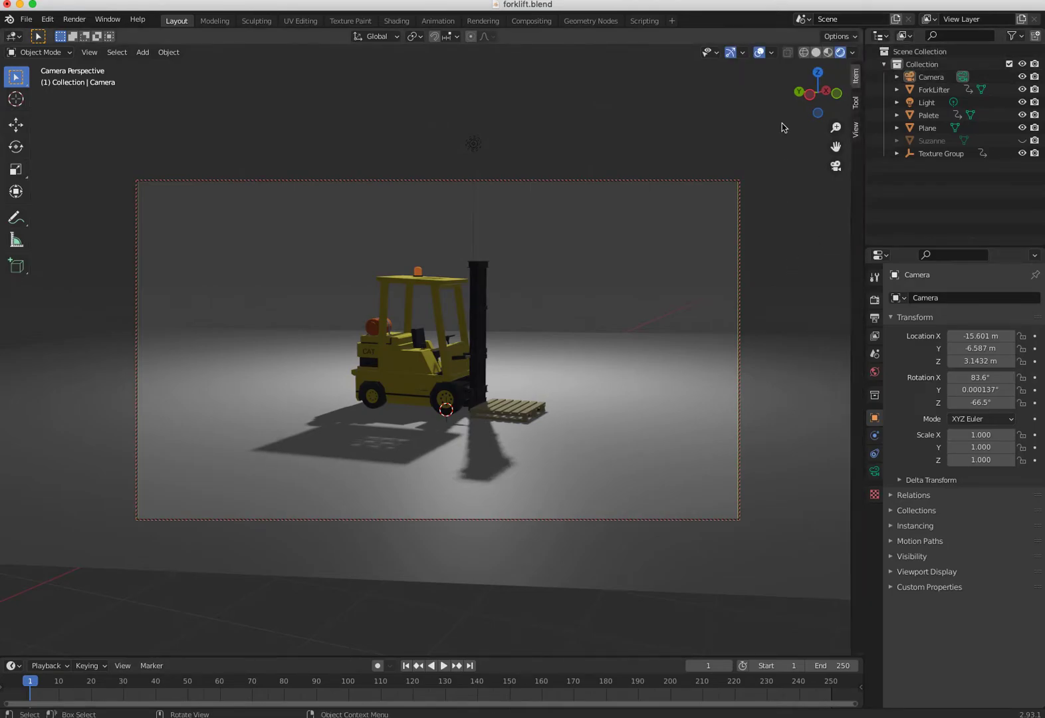
# Turn off Lock Camera to View in the sidebar's View tab and orbit out of camera view
pyautogui.click(855, 76)
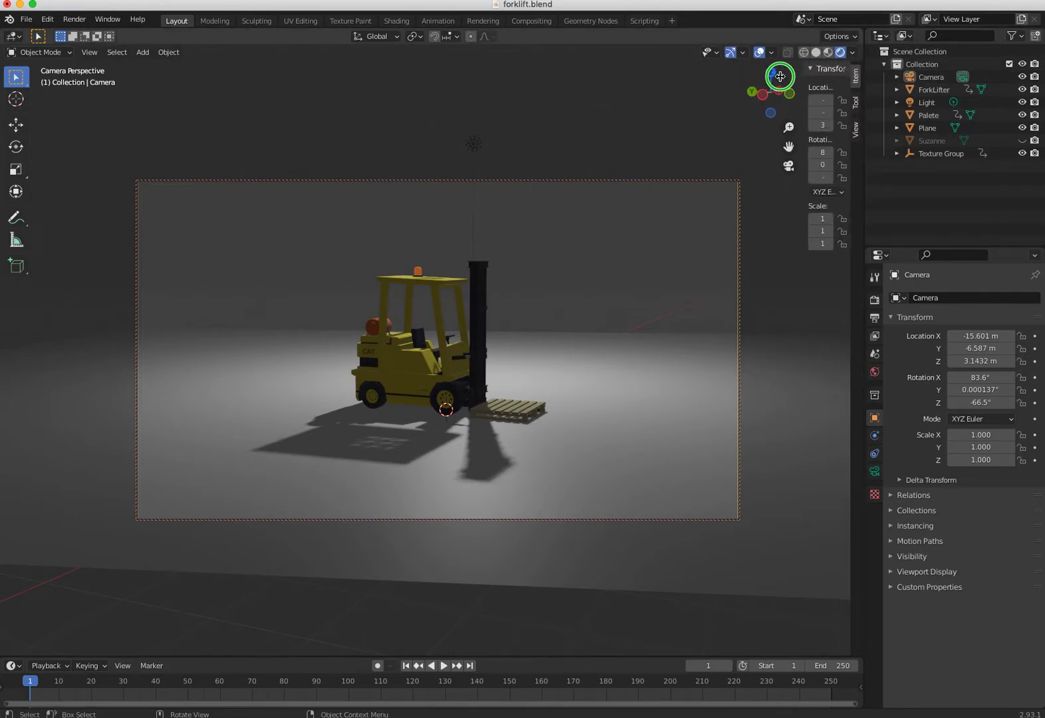
pyautogui.click(856, 129)
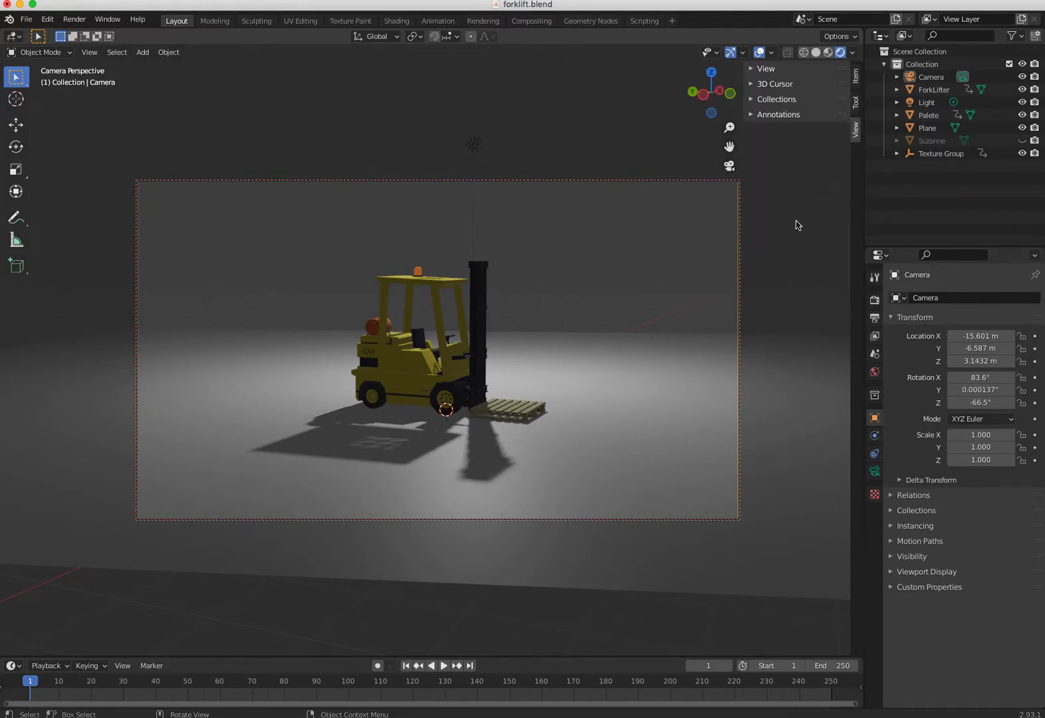
pyautogui.click(753, 70)
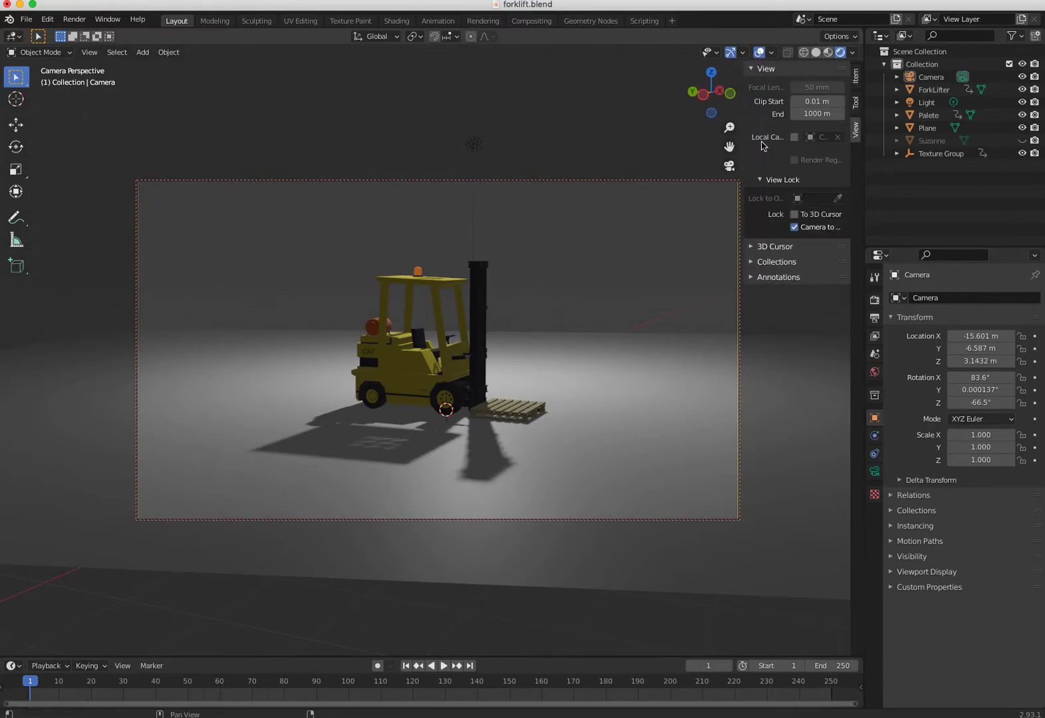
pyautogui.click(795, 227)
pyautogui.moveTo(544, 457); pyautogui.dragTo(508, 618, button='middle')
# Select the light and slide it along X and Y with the Move gizmo to about X -4.3 m
pyautogui.click(84, 398)
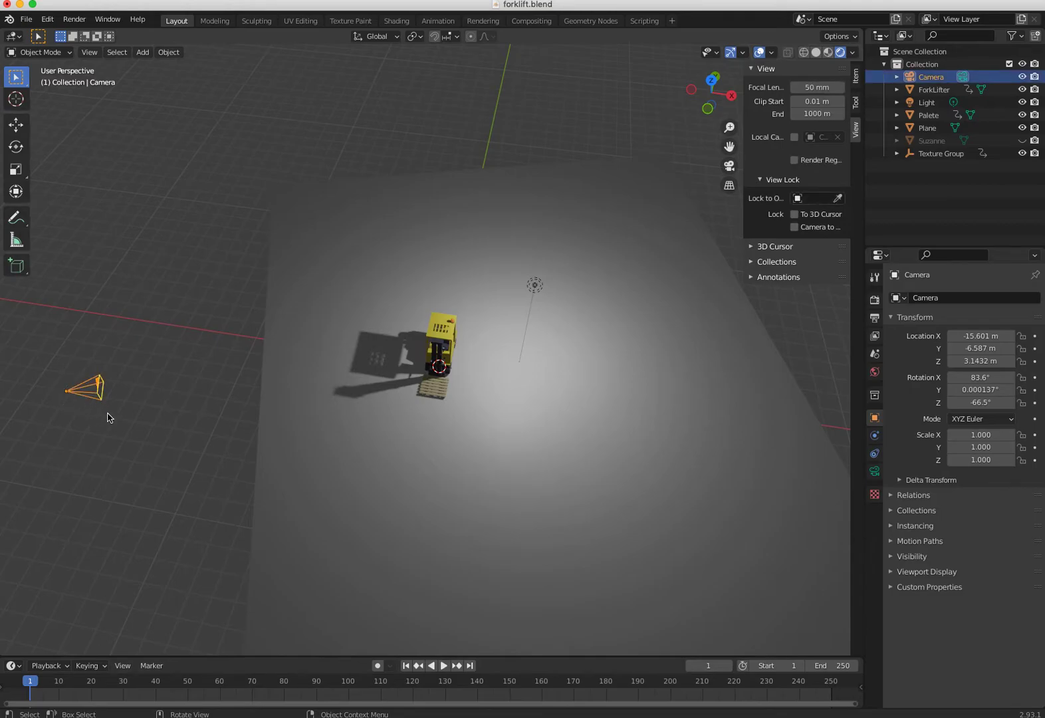
pyautogui.moveTo(152, 441); pyautogui.dragTo(536, 353, button='middle')
pyautogui.click(533, 297)
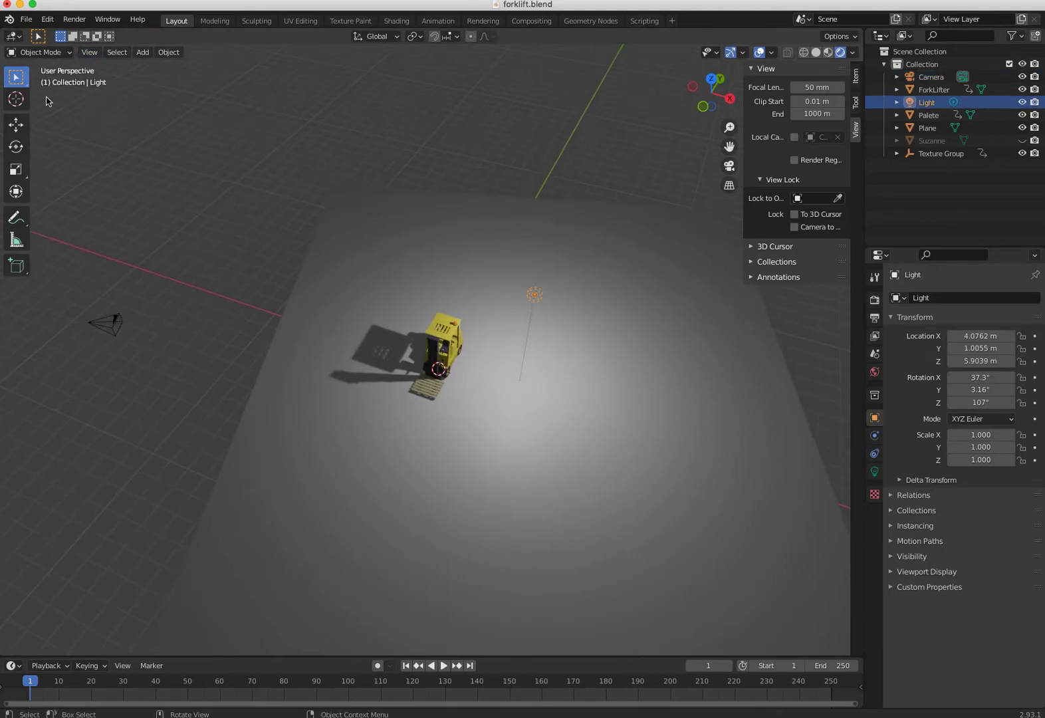
pyautogui.click(16, 124)
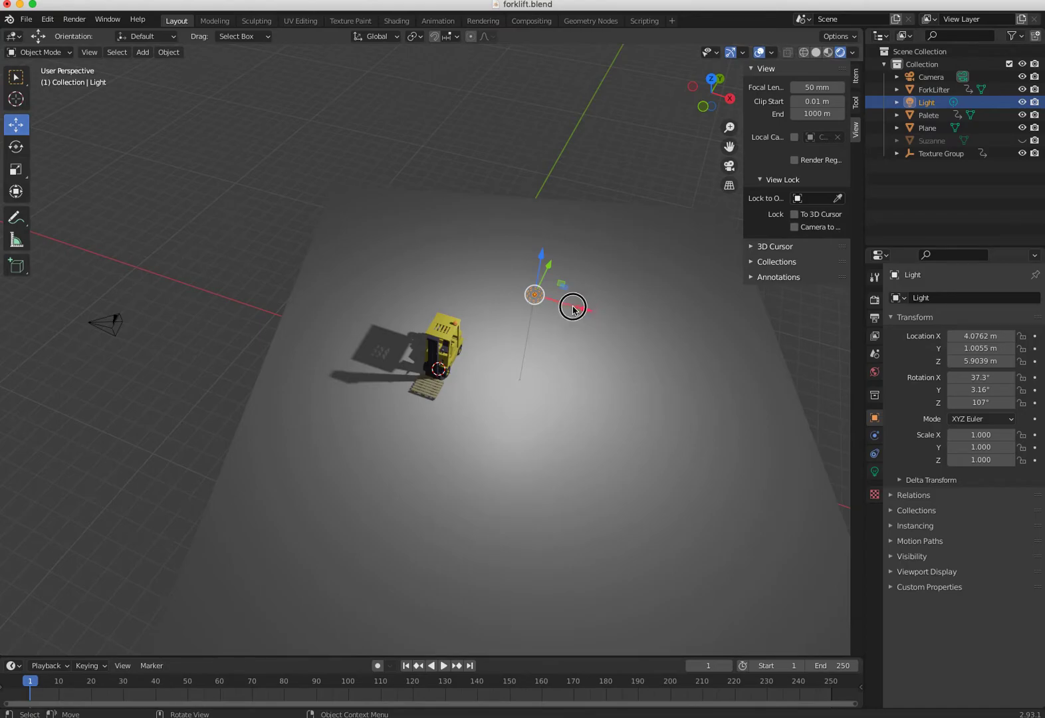
pyautogui.moveTo(558, 306); pyautogui.dragTo(301, 268)
pyautogui.moveTo(302, 207); pyautogui.dragTo(292, 392)
pyautogui.moveTo(275, 445)
pyautogui.mouseDown(button='middle')
pyautogui.moveTo(329, 490)
pyautogui.moveTo(335, 474)
pyautogui.moveTo(282, 449)
pyautogui.mouseUp(button='middle')
# Lower the light to about Z 3.2 m and fine-tune it to X -3.6 m, Y -6.2 m
pyautogui.moveTo(316, 412); pyautogui.dragTo(327, 378)
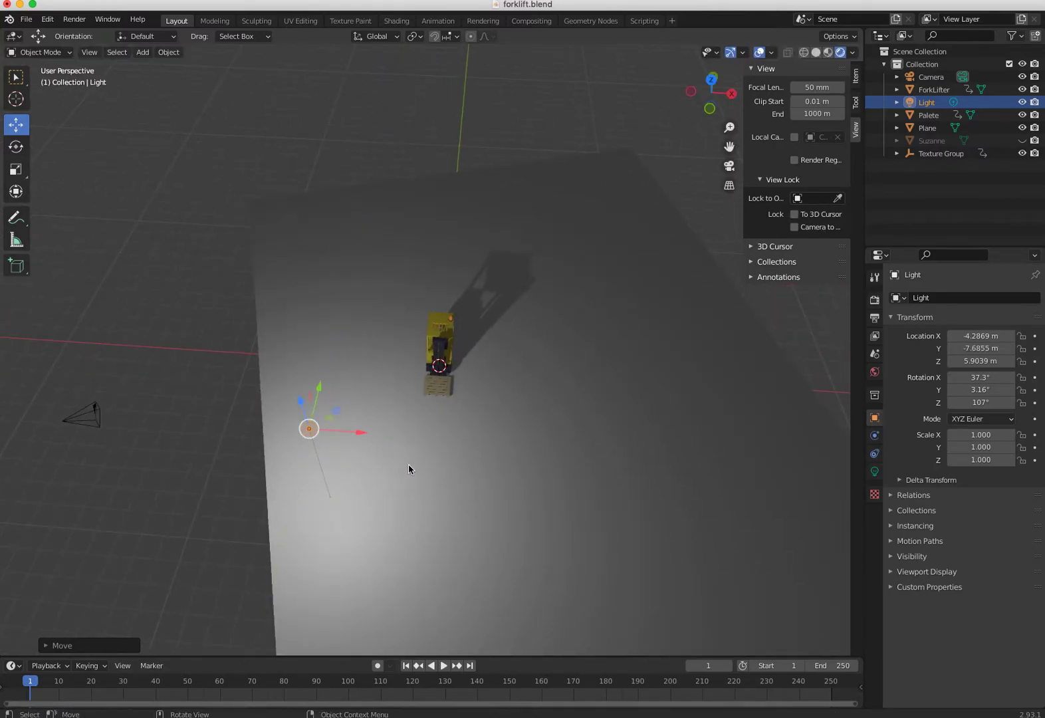
pyautogui.moveTo(411, 472); pyautogui.dragTo(512, 393, button='middle')
pyautogui.moveTo(507, 225); pyautogui.dragTo(497, 300)
pyautogui.moveTo(498, 300); pyautogui.dragTo(278, 488, button='middle')
pyautogui.moveTo(264, 345); pyautogui.dragTo(327, 315)
pyautogui.moveTo(327, 314); pyautogui.dragTo(616, 402, button='middle')
pyautogui.moveTo(532, 333)
pyautogui.mouseDown()
pyautogui.moveTo(492, 334)
pyautogui.moveTo(513, 334)
pyautogui.mouseUp()
pyautogui.moveTo(423, 415); pyautogui.dragTo(510, 435, button='middle')
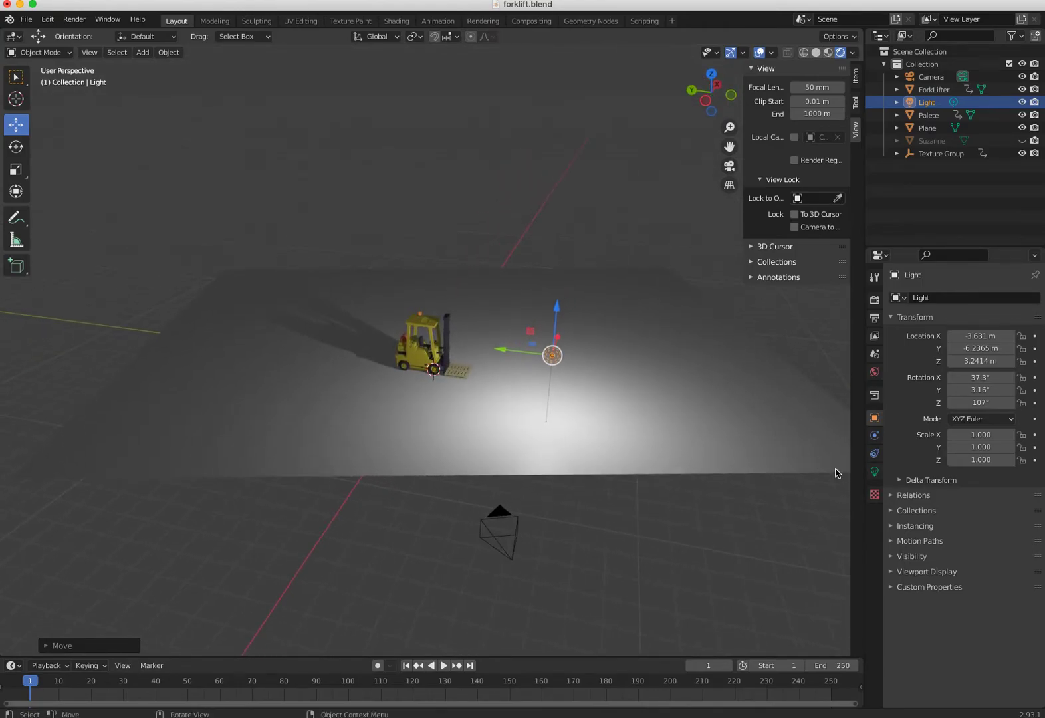
pyautogui.click(876, 471)
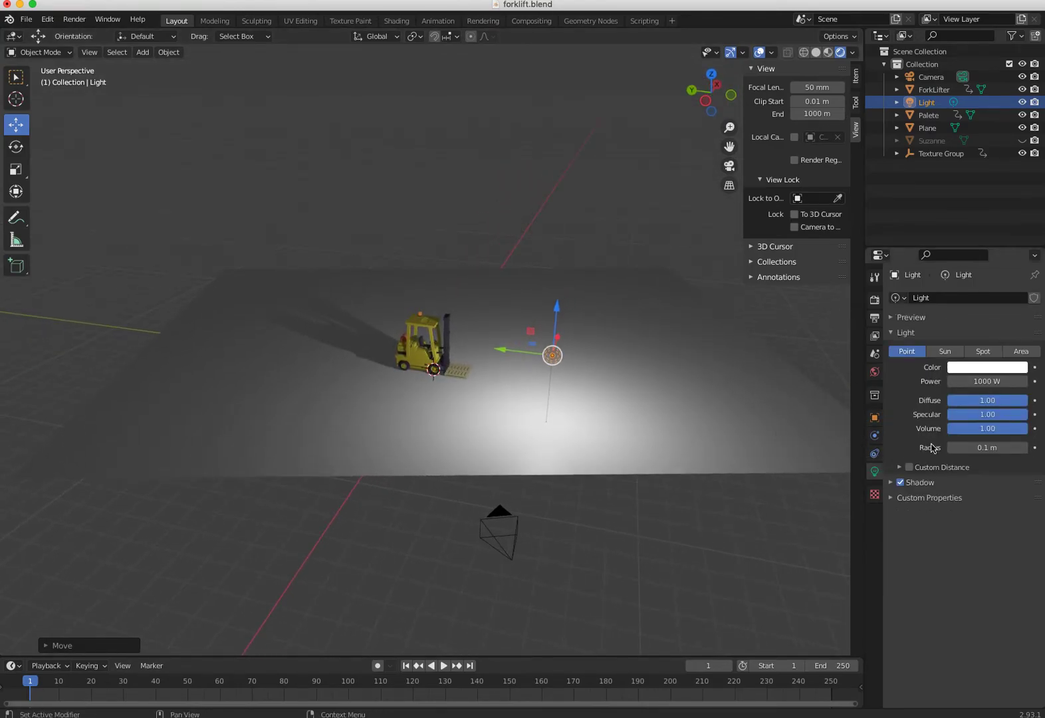
# Expand the light's Shadow settings and keep its power at 1000 W
pyautogui.click(901, 484)
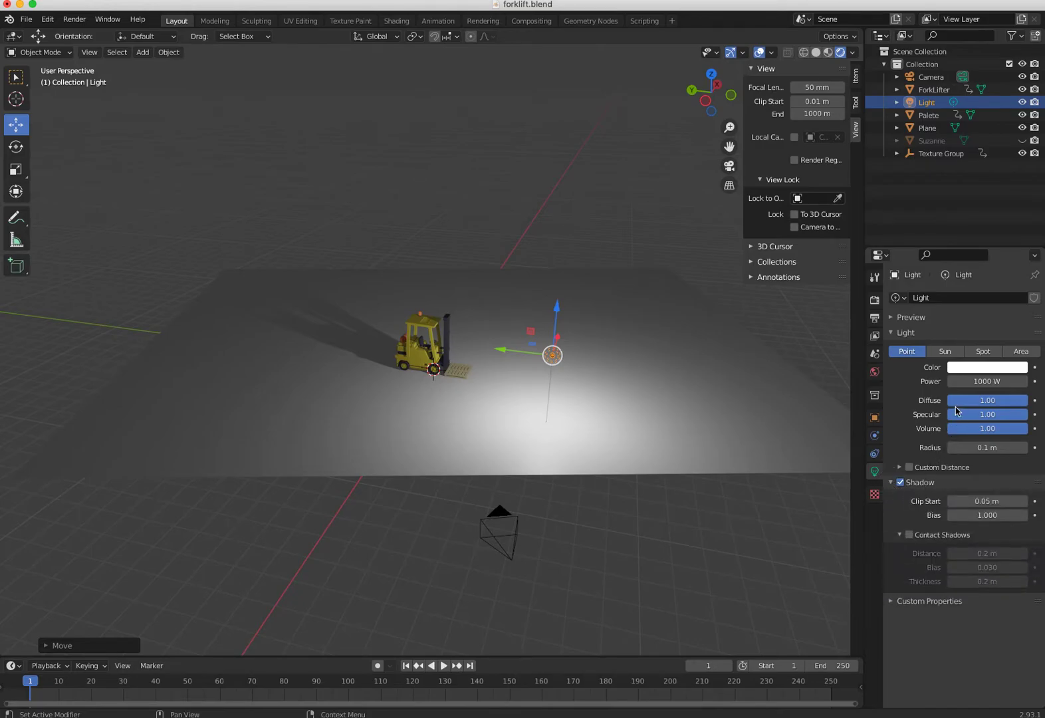
pyautogui.click(972, 383)
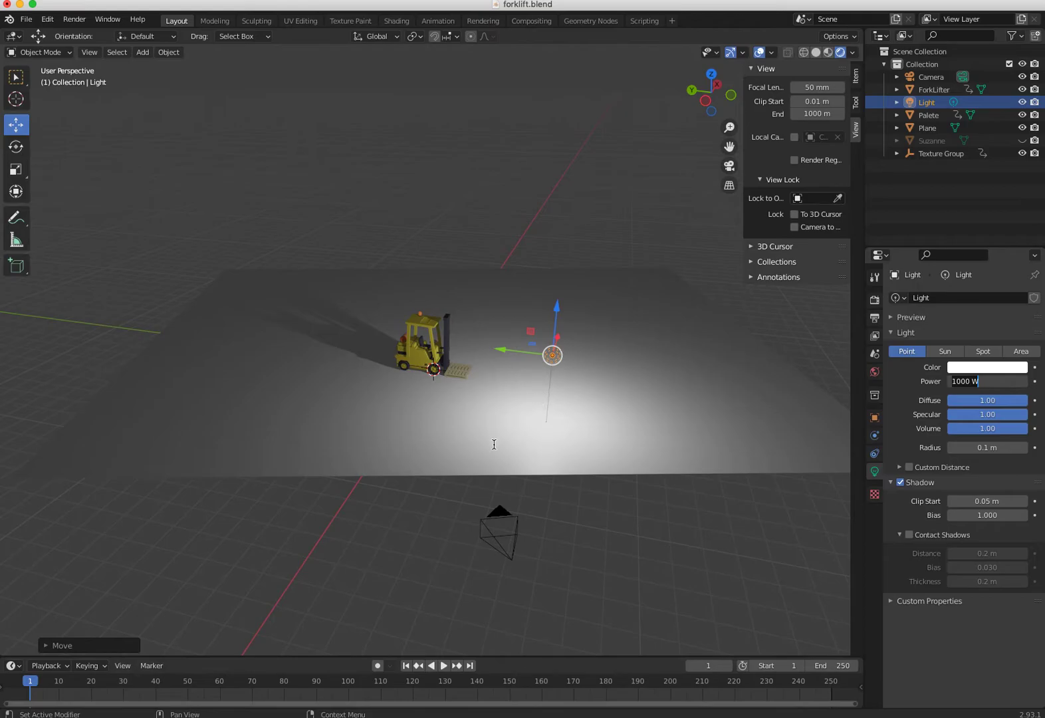
pyautogui.press('Return')
pyautogui.moveTo(586, 472); pyautogui.dragTo(522, 432, button='middle')
pyautogui.press('KP_0')
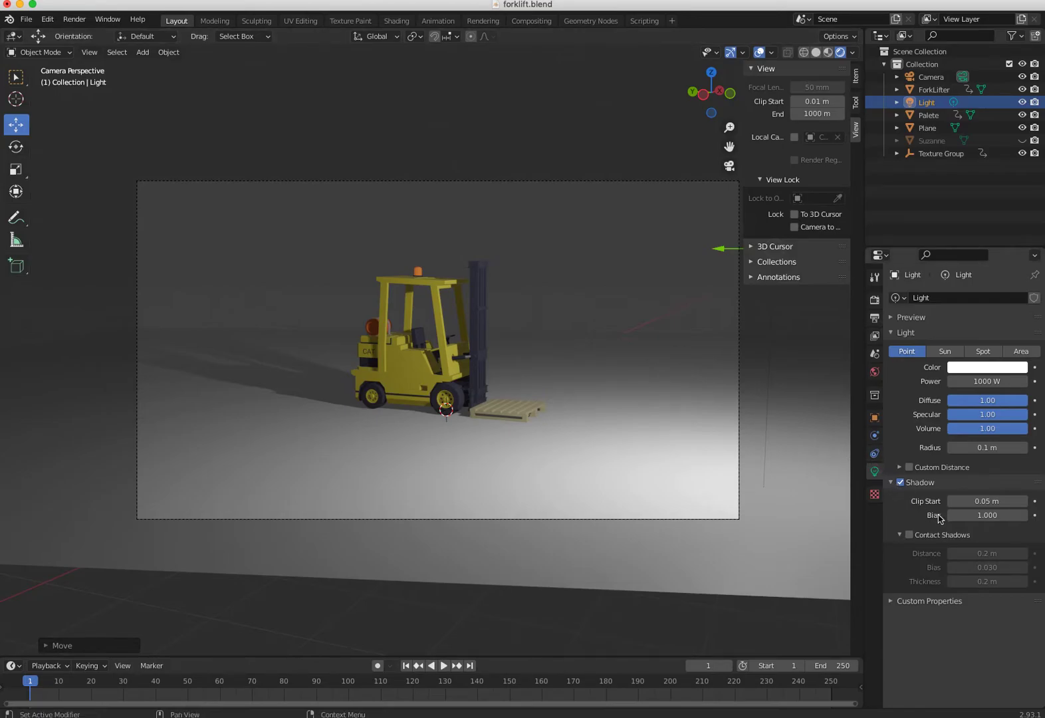
# Raise the light's shadow bias to 1.120
pyautogui.moveTo(987, 517)
pyautogui.mouseDown()
pyautogui.moveTo(1031, 517)
pyautogui.moveTo(983, 516)
pyautogui.mouseUp()
pyautogui.click(985, 516)
pyautogui.press('Return')
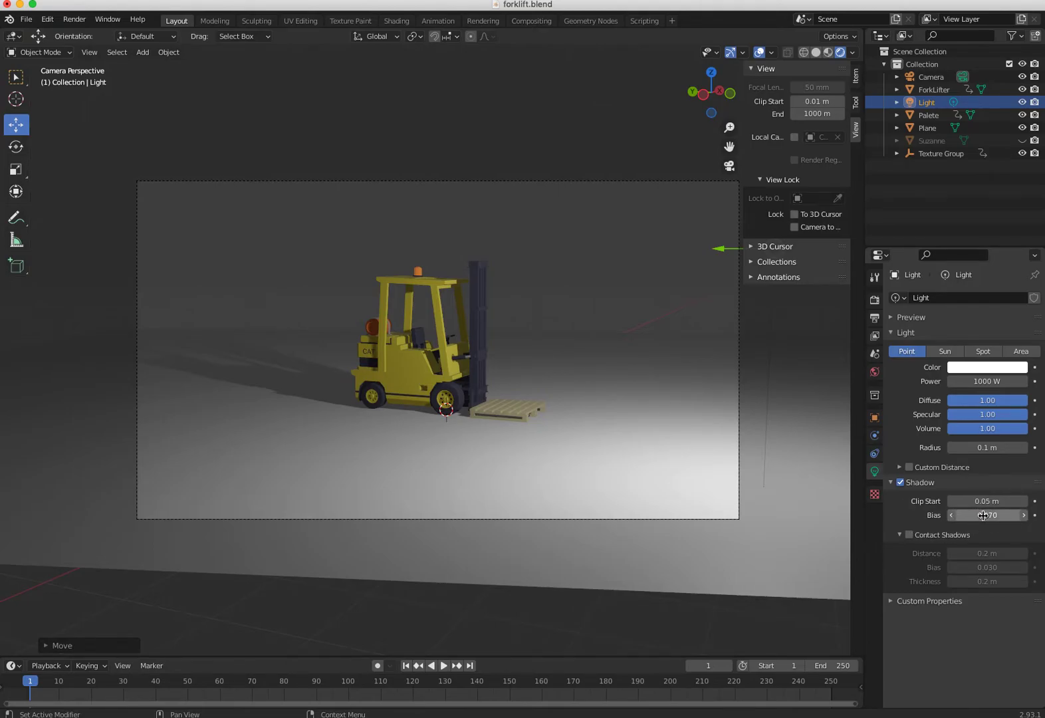
pyautogui.moveTo(981, 514); pyautogui.dragTo(998, 515)
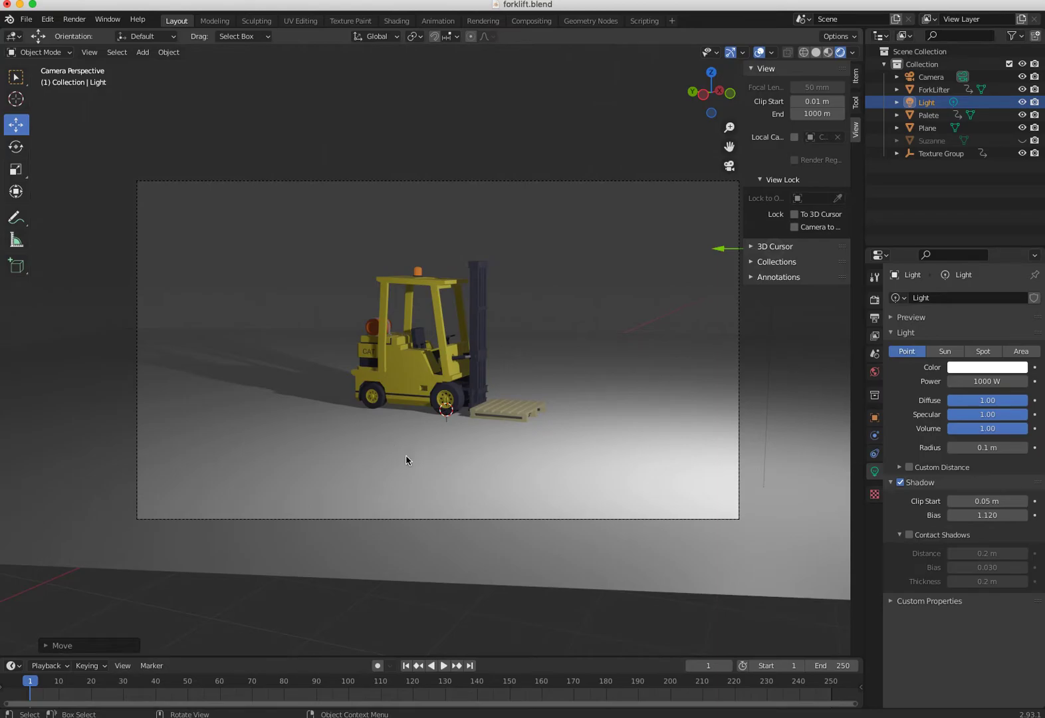
pyautogui.click(712, 74)
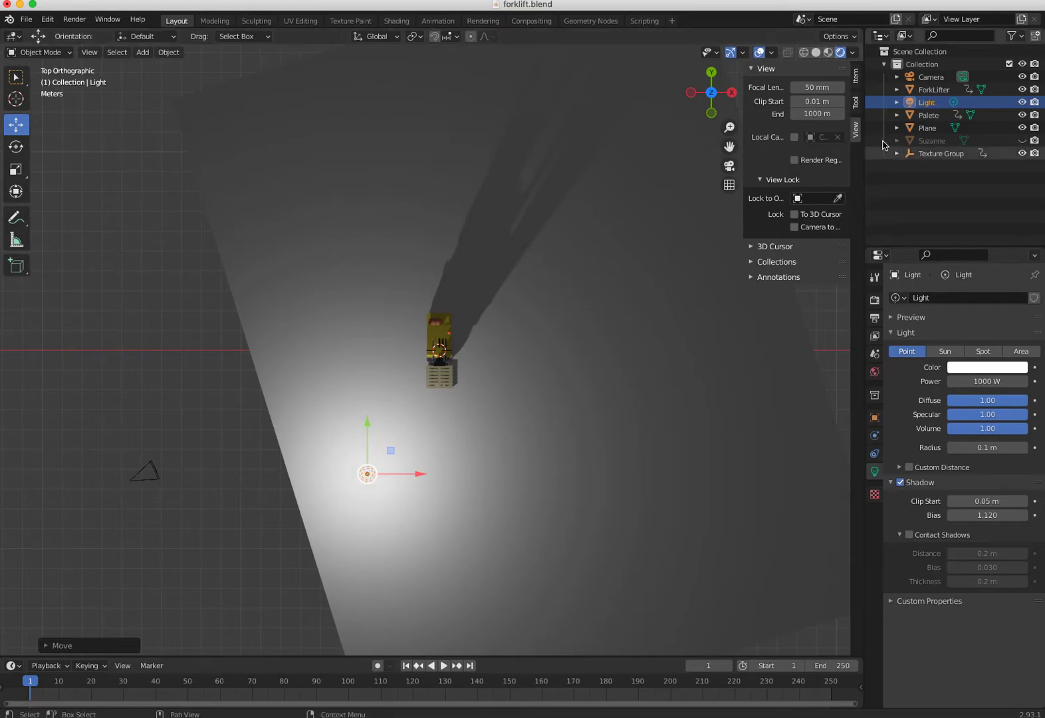
# Move the light into Scene Collection and rename it KeyLight
pyautogui.click(923, 104)
pyautogui.moveTo(923, 103); pyautogui.dragTo(923, 189)
pyautogui.doubleClick(914, 154)
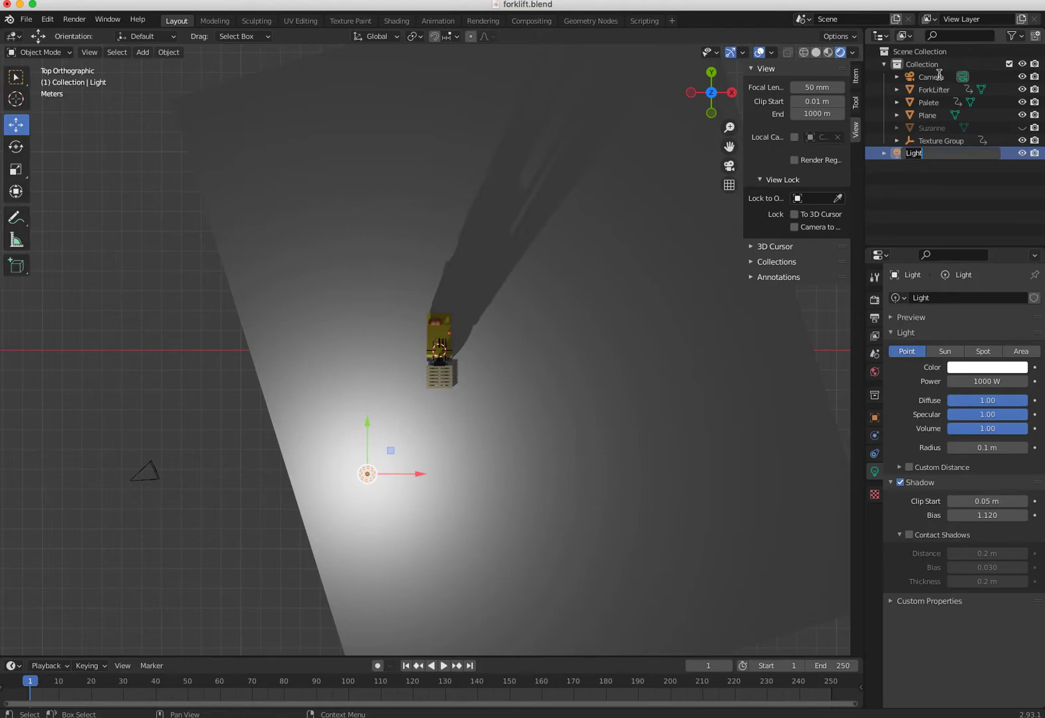
pyautogui.write('KeyK')
pyautogui.press('BackSpace')
pyautogui.write('Lig')
pyautogui.press('Return')
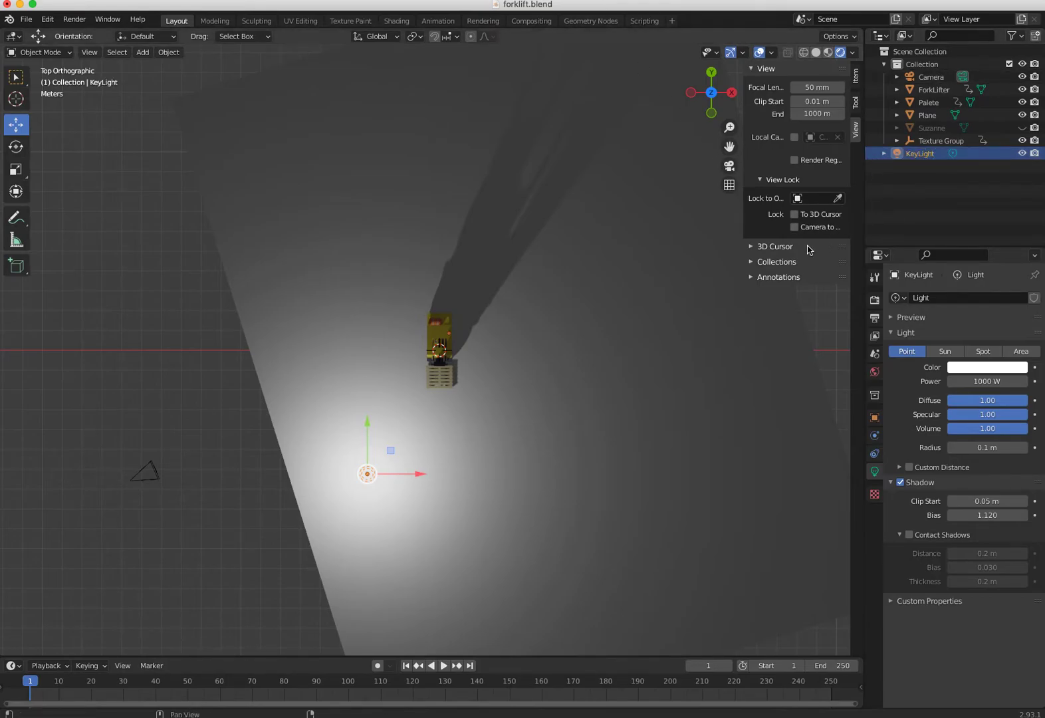
# Duplicate KeyLight, place the copy beside the forklift, and name it FillLight
pyautogui.hotkey('shift', 'd')
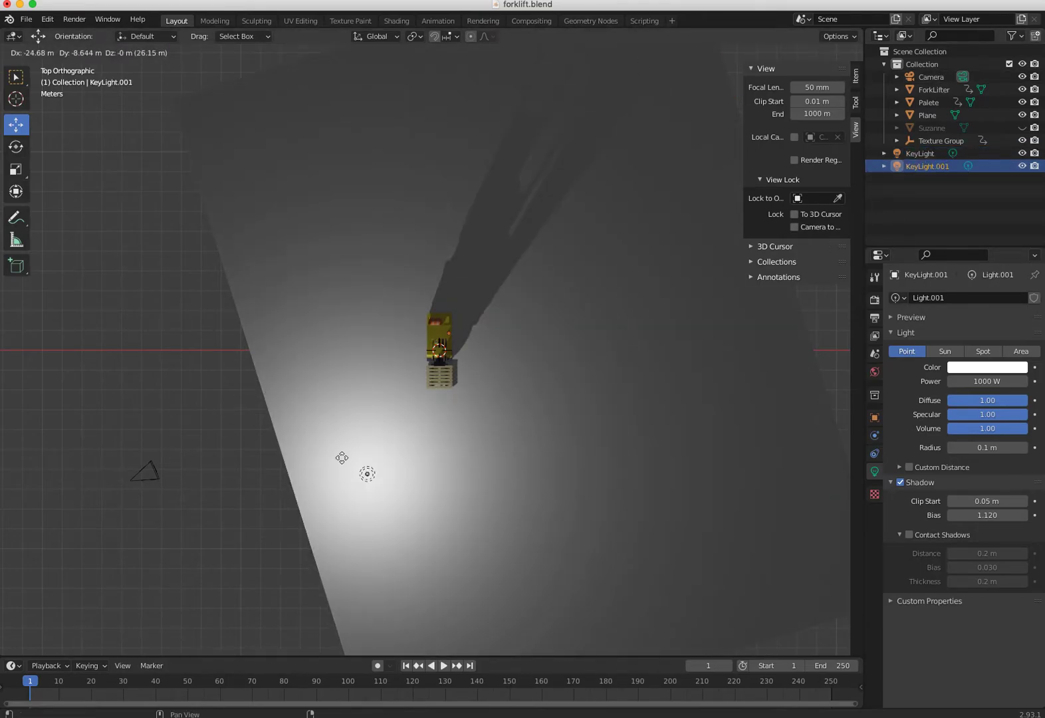
pyautogui.click(478, 399)
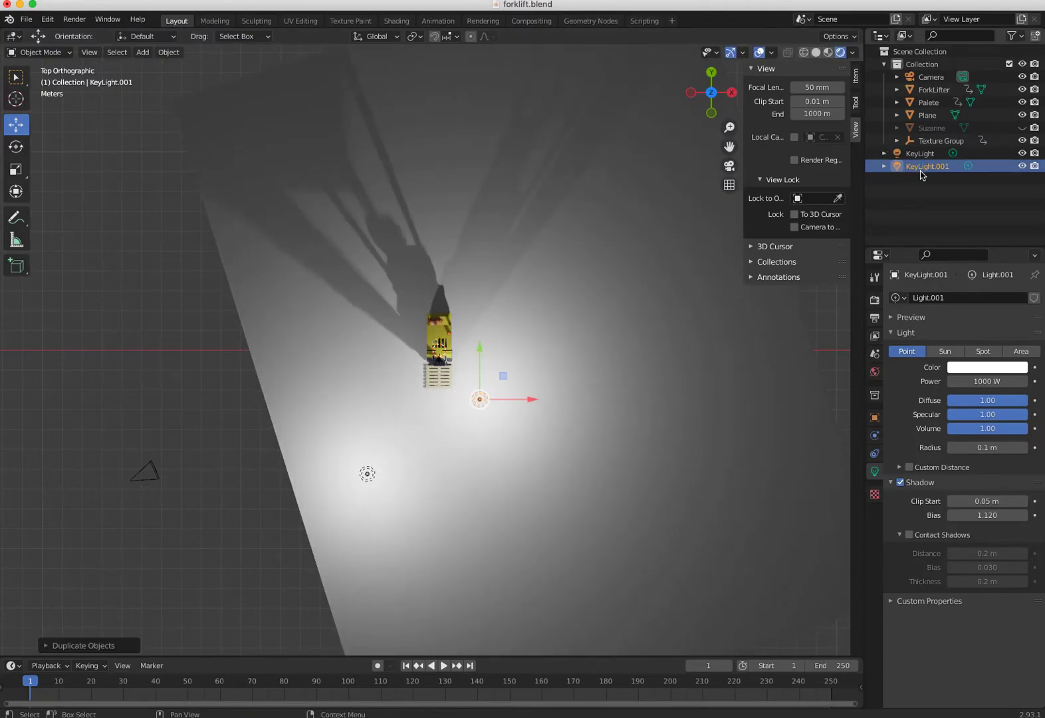
pyautogui.doubleClick(925, 166)
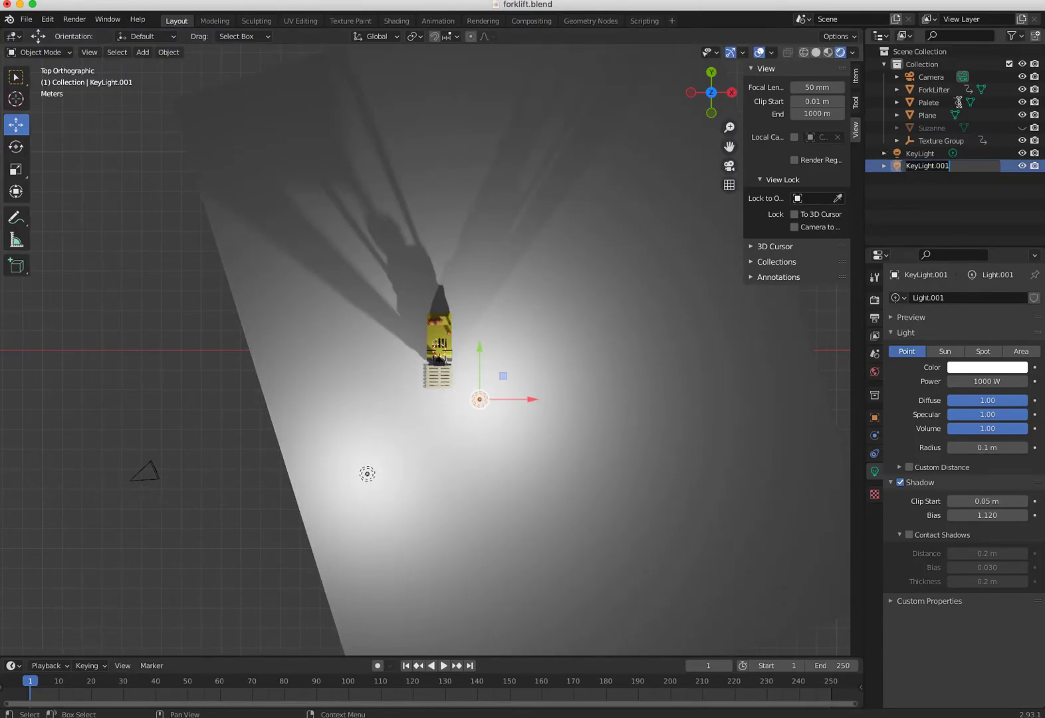
pyautogui.write('FillLight')
pyautogui.press('Return')
# Nudge FillLight up and to the left and set its power to 600 W
pyautogui.moveTo(480, 399); pyautogui.dragTo(320, 247)
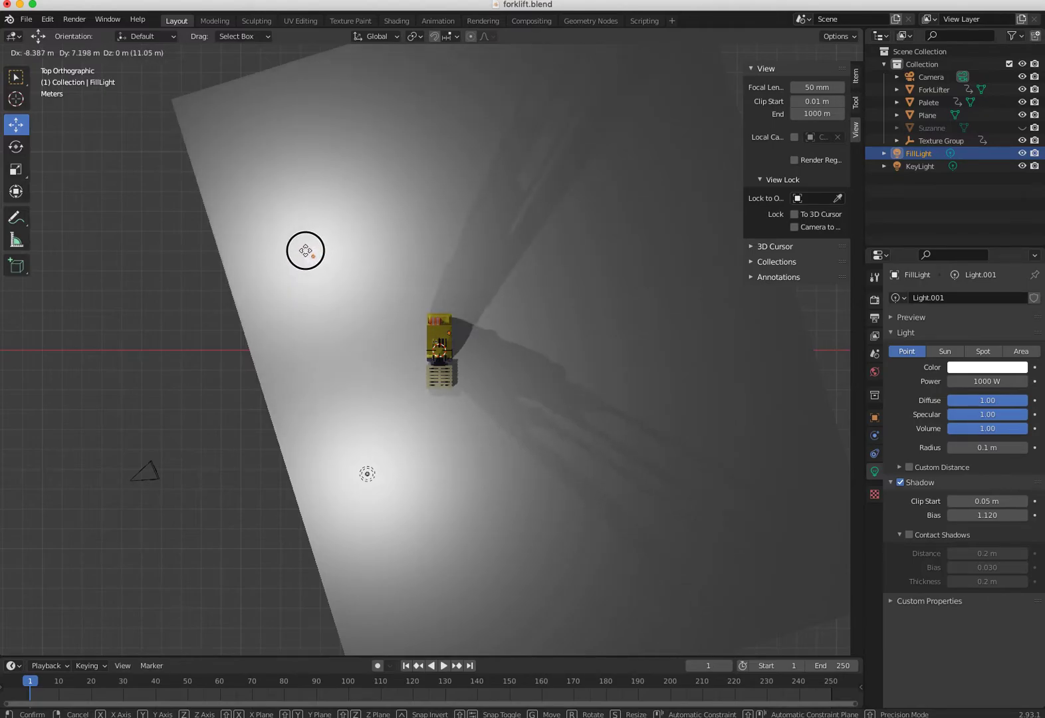
pyautogui.moveTo(306, 250); pyautogui.dragTo(318, 260)
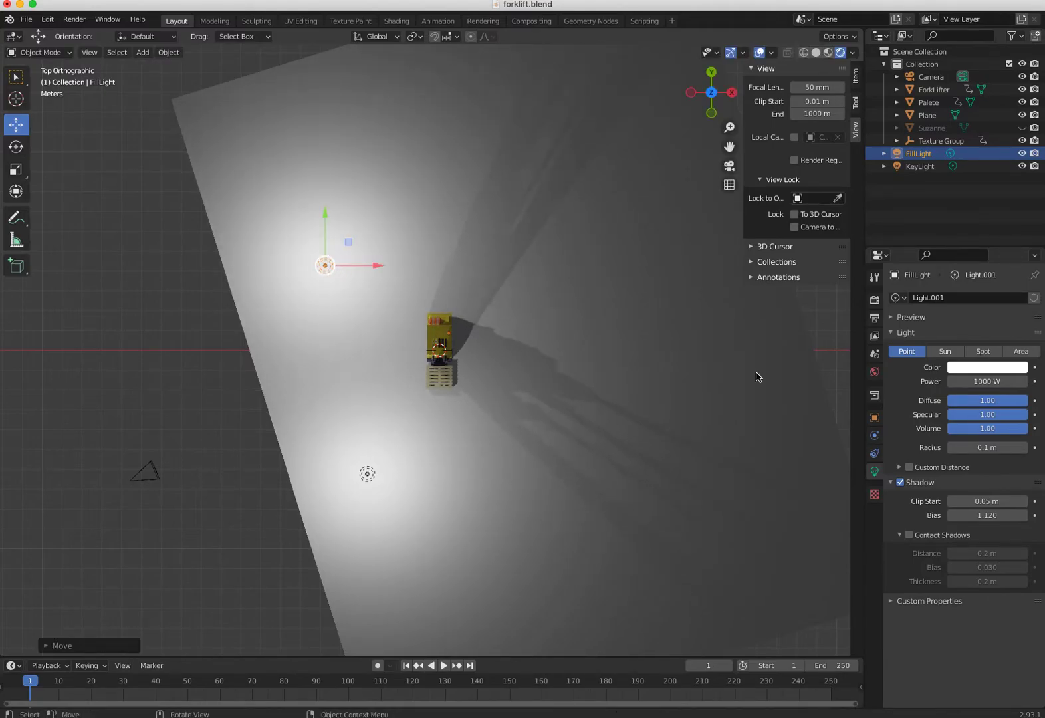
pyautogui.click(981, 382)
pyautogui.write('600w')
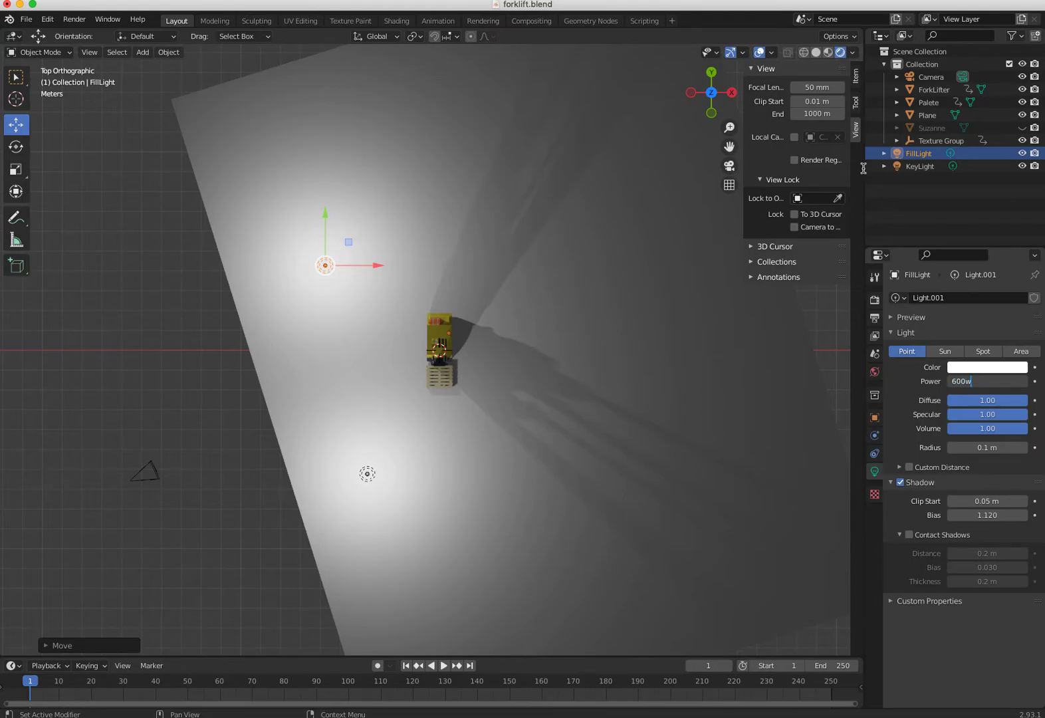
pyautogui.press('Return')
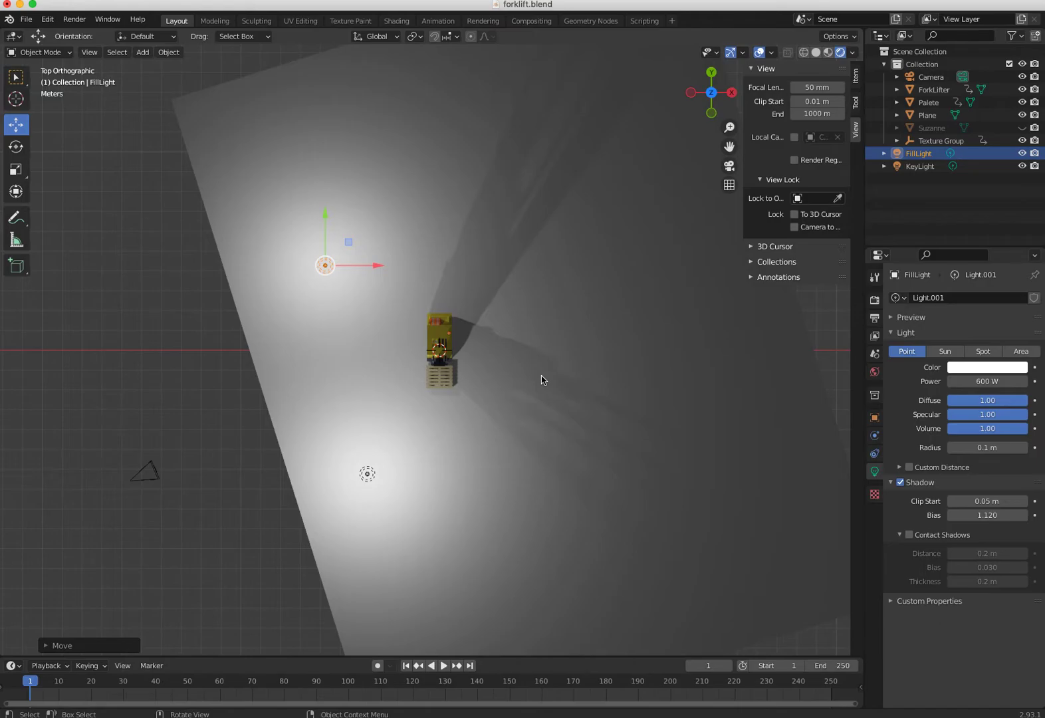
# Switch off FillLight's shadow casting
pyautogui.click(900, 483)
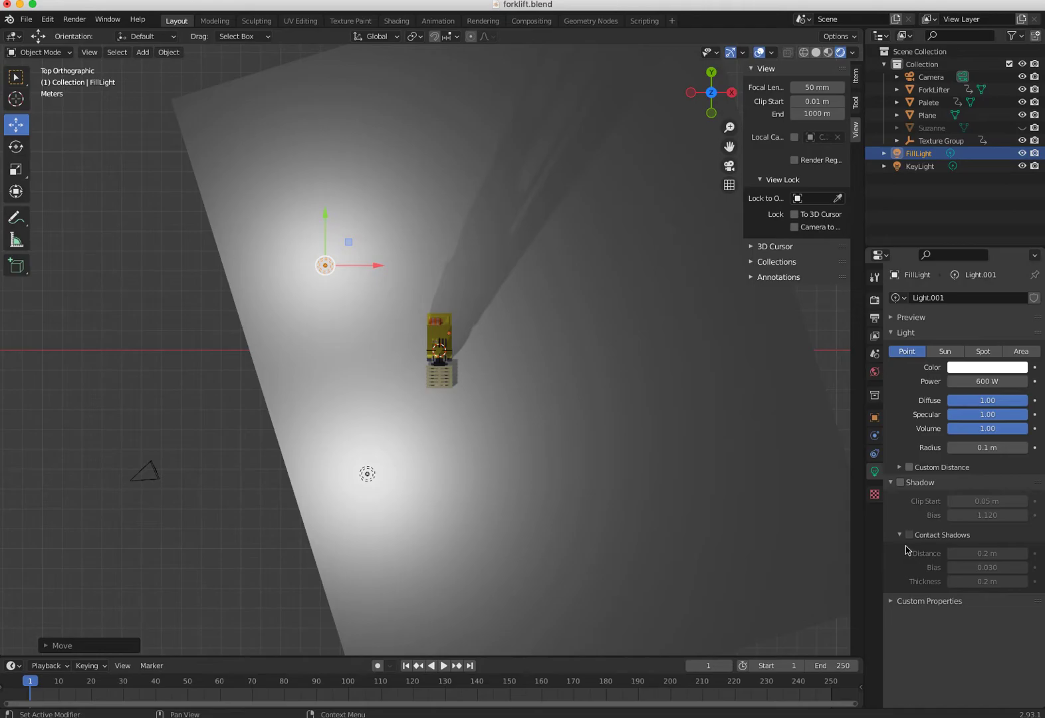
pyautogui.click(901, 482)
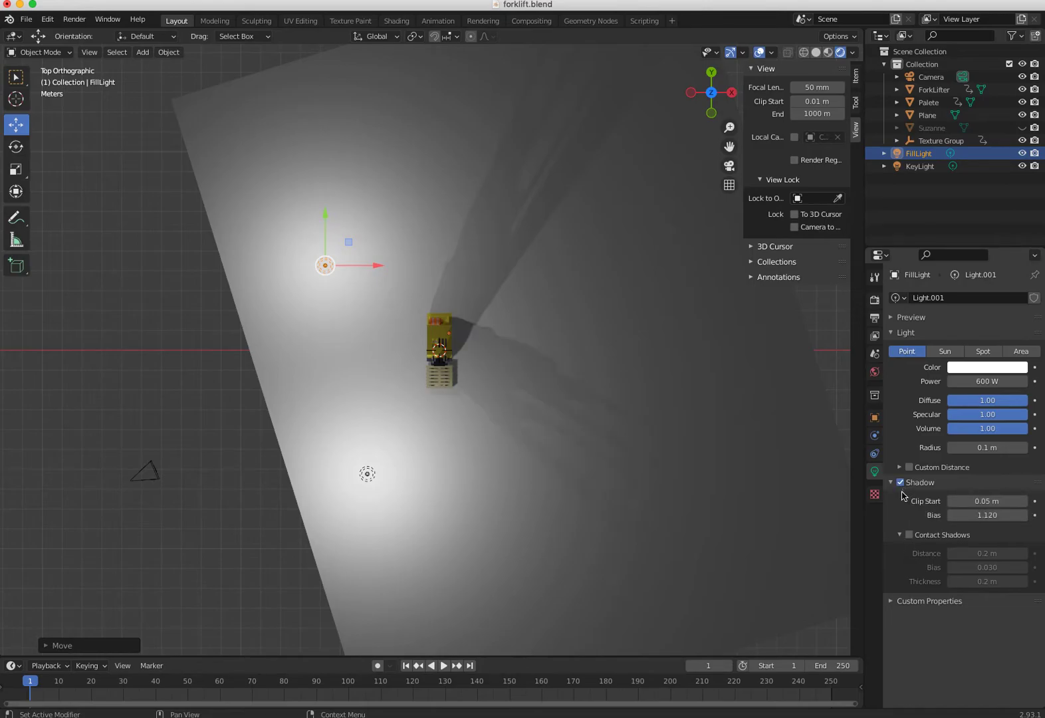
pyautogui.click(901, 483)
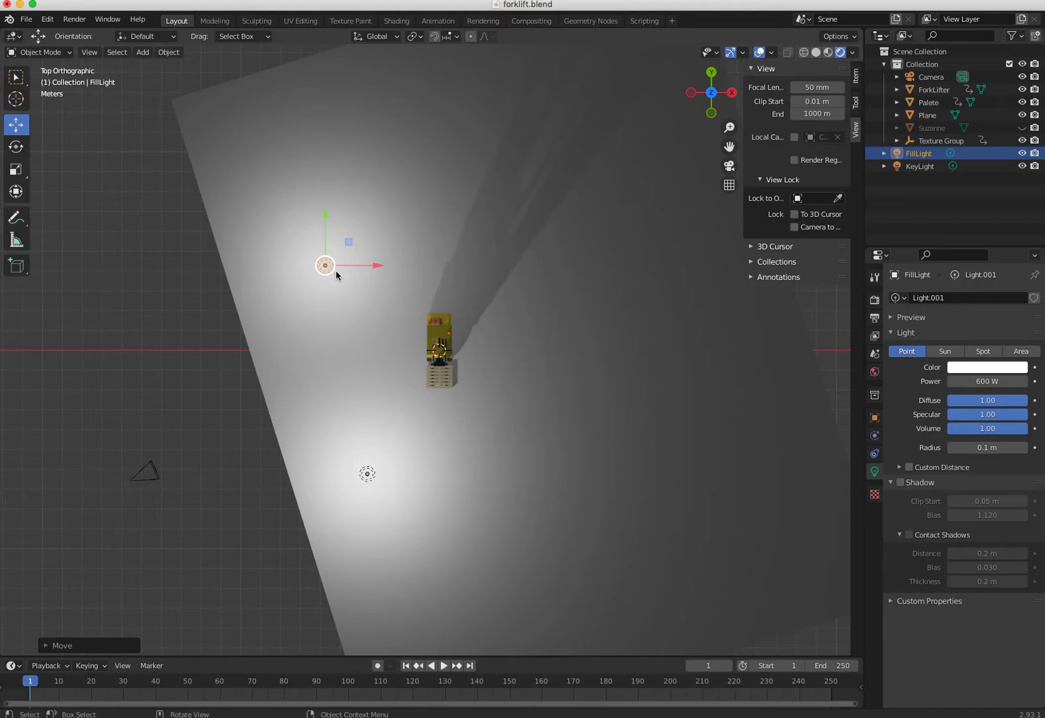
# Duplicate FillLight, move the copy right of the forklift, and set its power to 400 W
pyautogui.hotkey('shift', 'd')
pyautogui.click(520, 305)
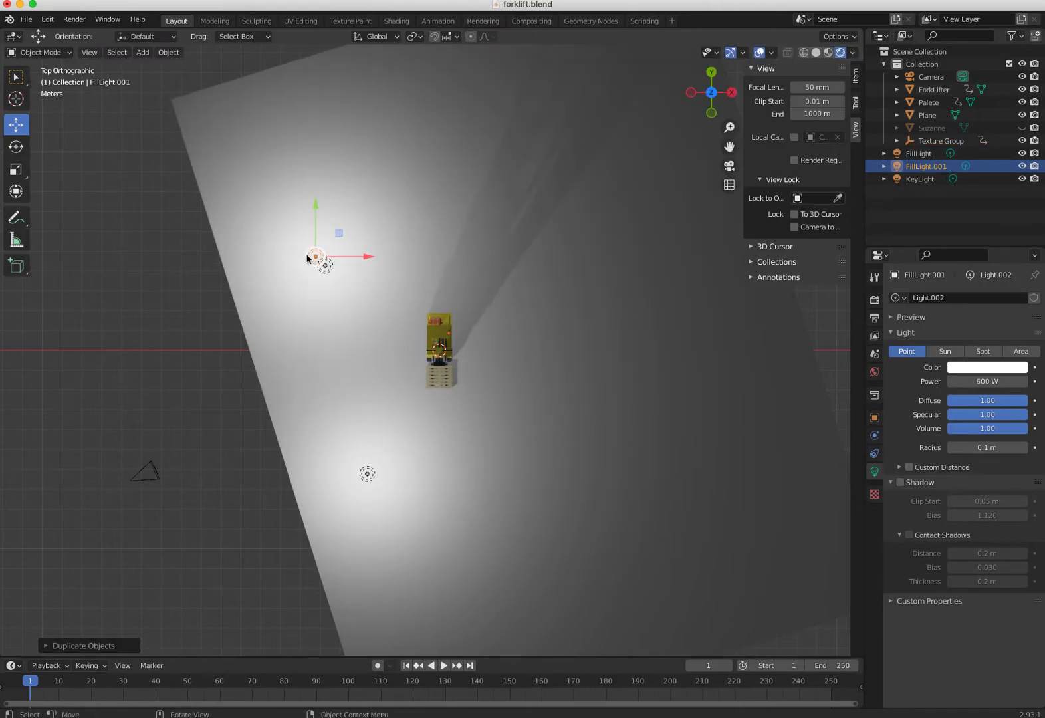
pyautogui.moveTo(318, 256); pyautogui.dragTo(527, 280)
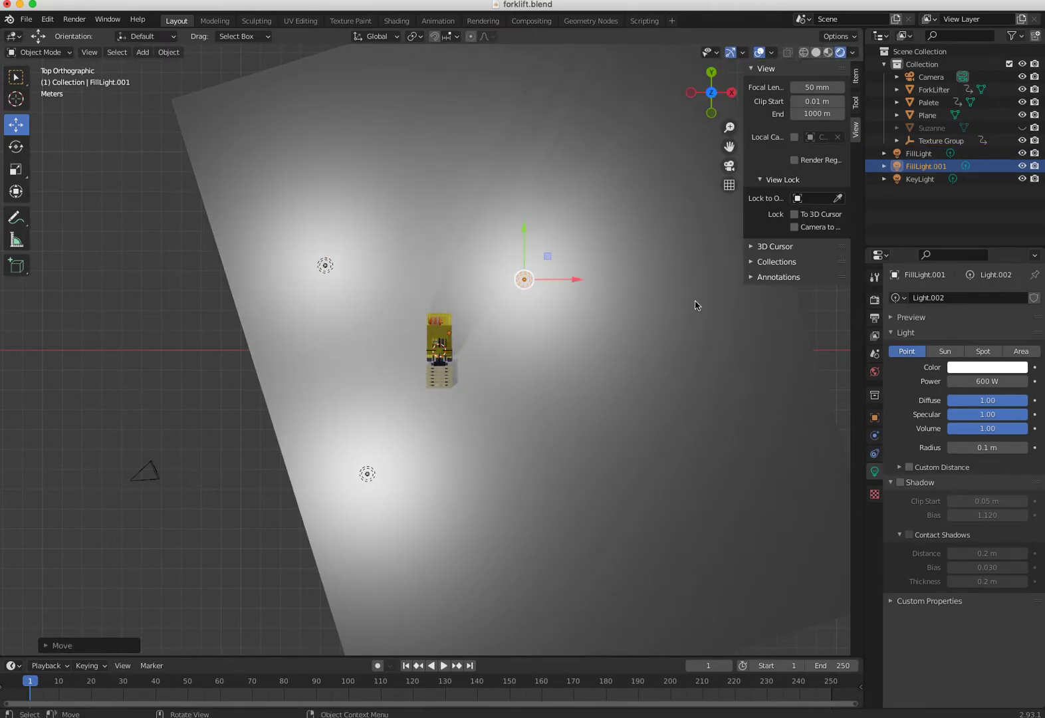
pyautogui.doubleClick(983, 383)
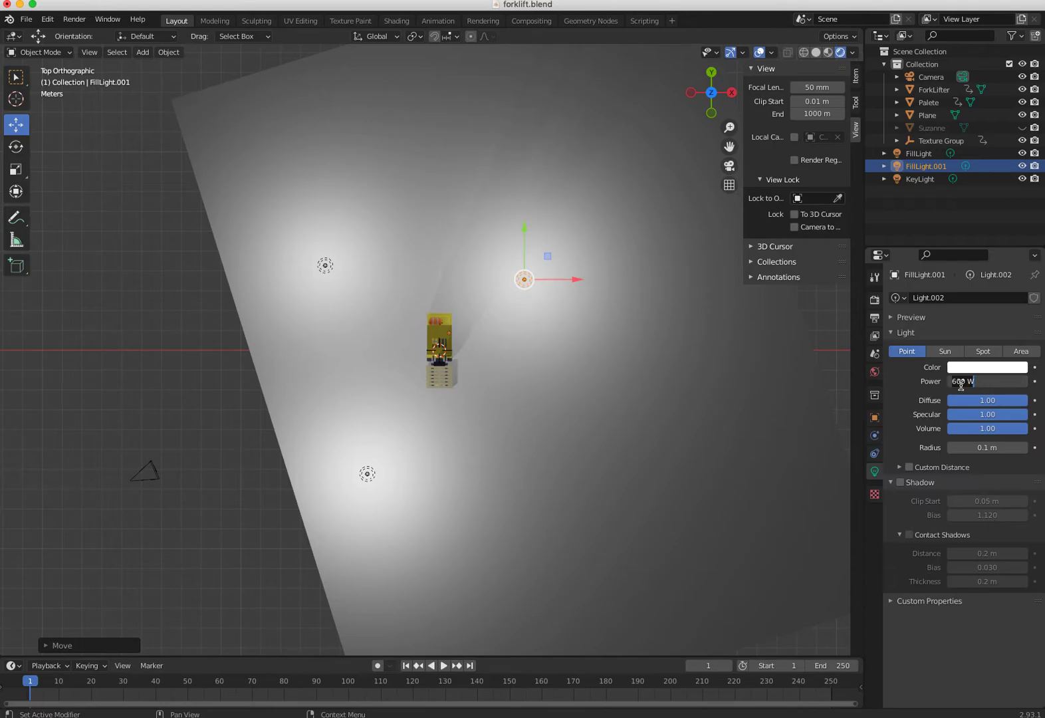
pyautogui.write('400')
pyautogui.press('Return')
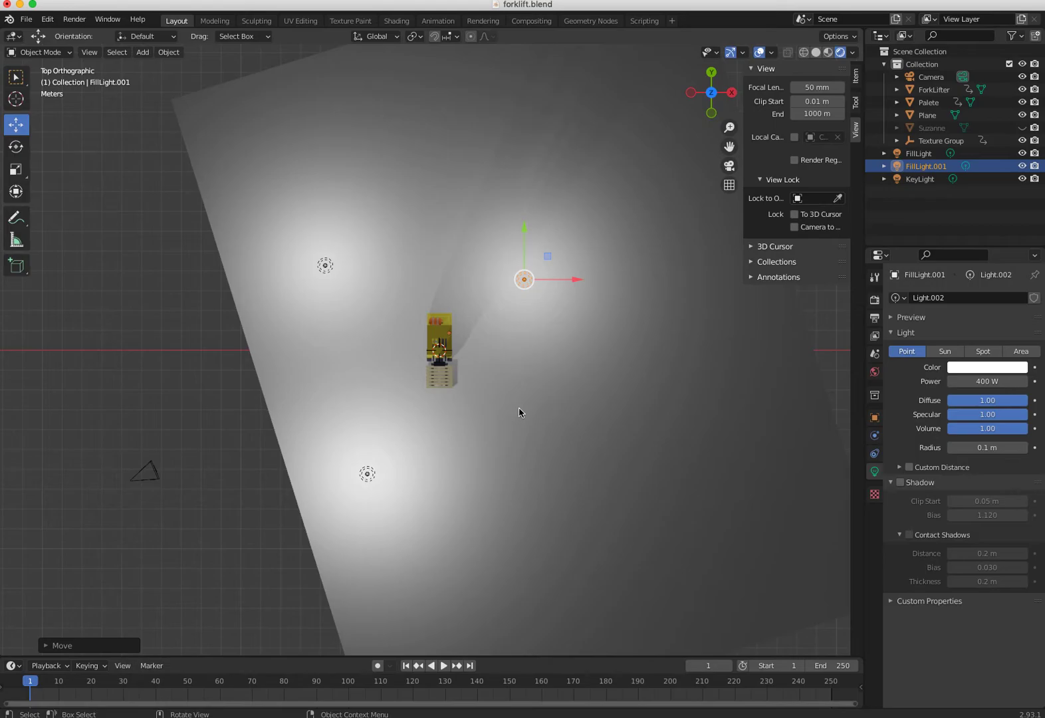
# Lower the new fill light slightly while viewing the scene in perspective
pyautogui.moveTo(521, 412); pyautogui.dragTo(437, 253, button='middle')
pyautogui.moveTo(376, 231); pyautogui.dragTo(374, 244)
pyautogui.moveTo(333, 293); pyautogui.dragTo(340, 291)
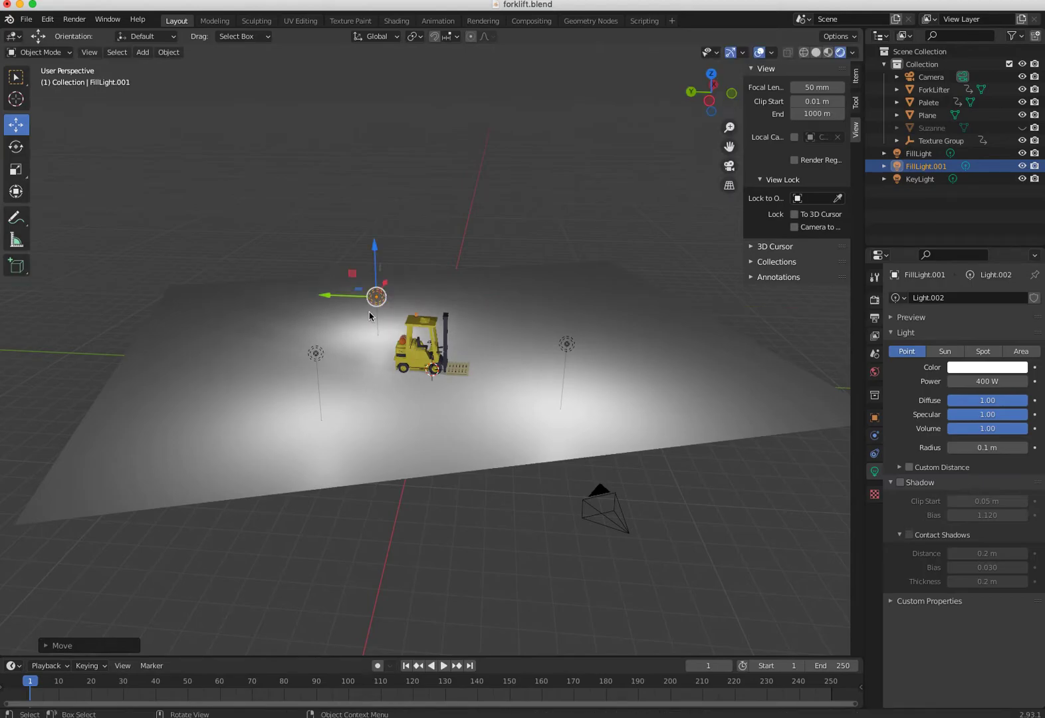
# In camera view, adjust FillLight.001's height and Y position
pyautogui.press('KP_0')
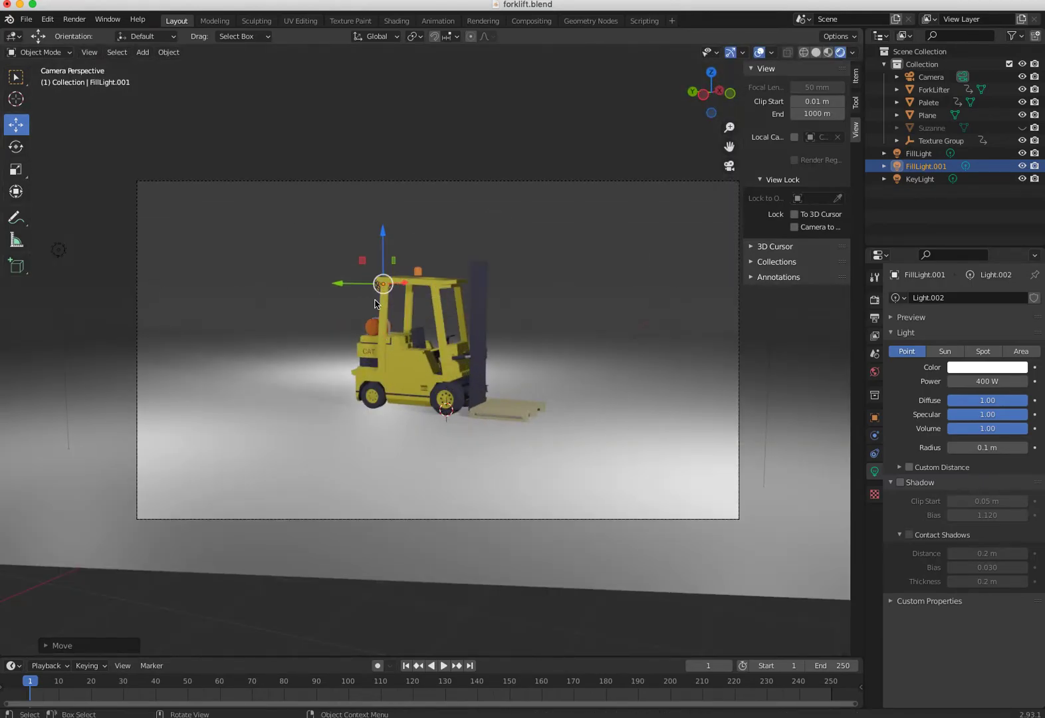
pyautogui.moveTo(390, 232)
pyautogui.mouseDown()
pyautogui.moveTo(389, 187)
pyautogui.moveTo(391, 235)
pyautogui.mouseUp()
pyautogui.moveTo(337, 286); pyautogui.dragTo(308, 285)
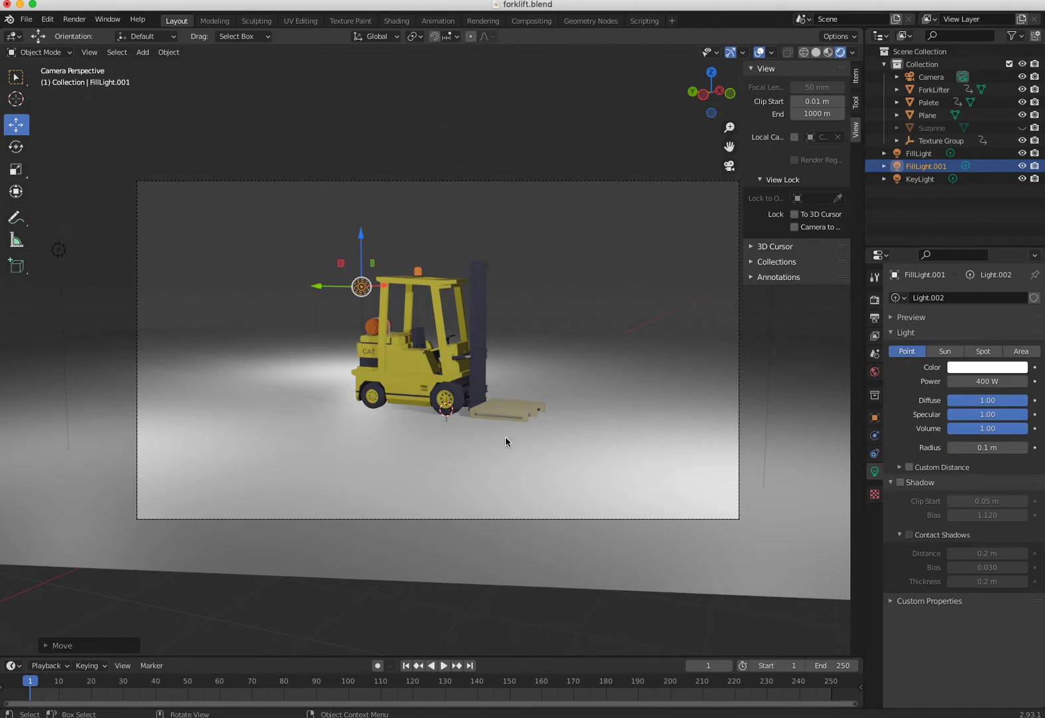
pyautogui.moveTo(525, 427); pyautogui.dragTo(346, 452, button='middle')
# Grab-move KeyLight to a new position with G
pyautogui.click(144, 327)
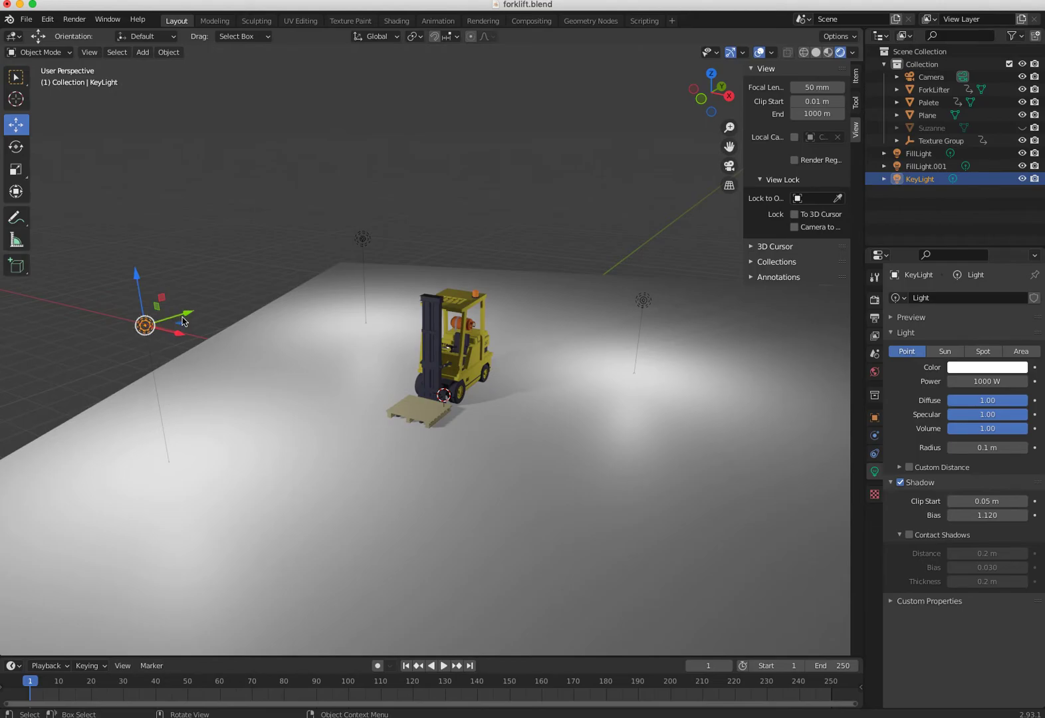
pyautogui.press('g')
pyautogui.click(333, 266)
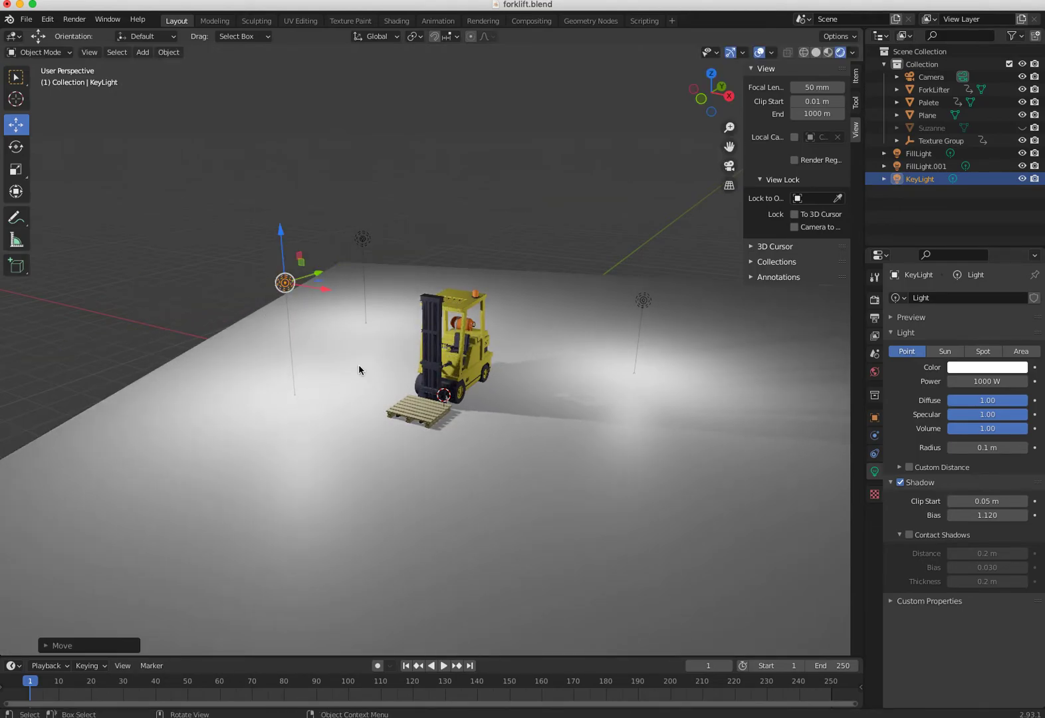
pyautogui.moveTo(465, 466); pyautogui.dragTo(619, 457, button='middle')
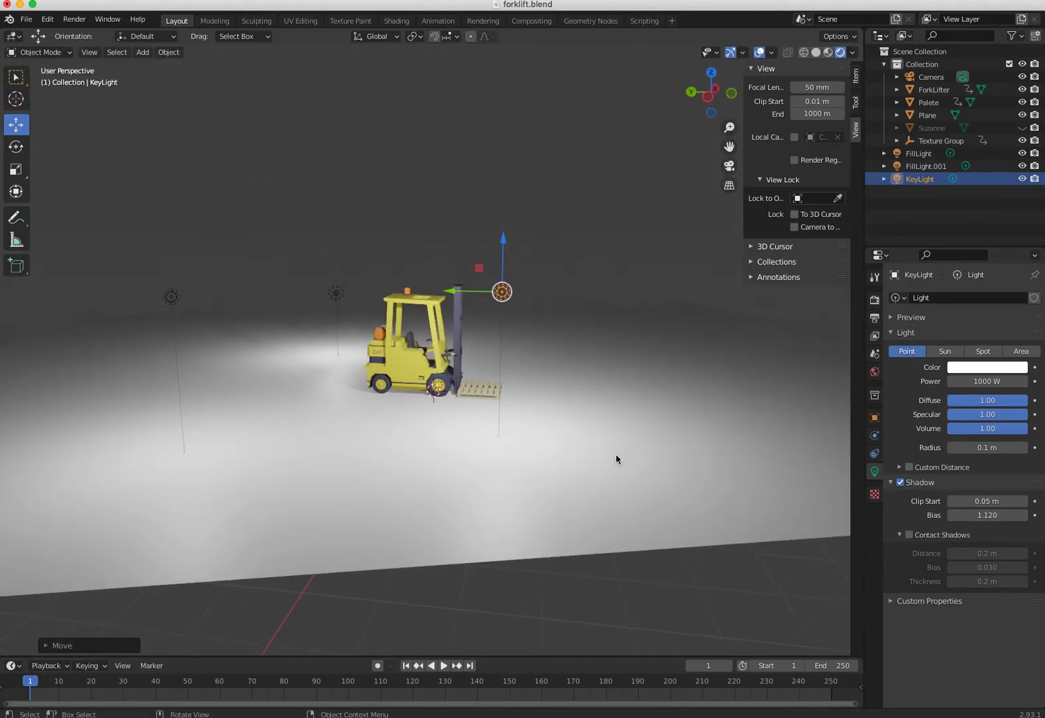
# Through the camera, slide FillLight.001 sideways along the Y axis
pyautogui.press('KP_0')
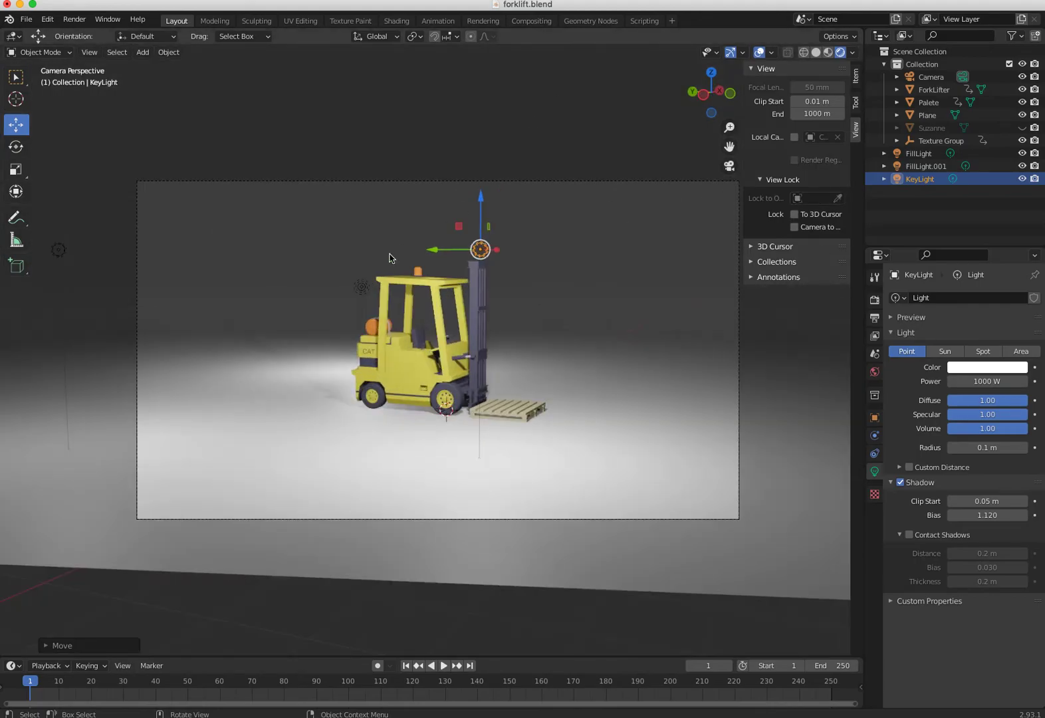
pyautogui.click(352, 291)
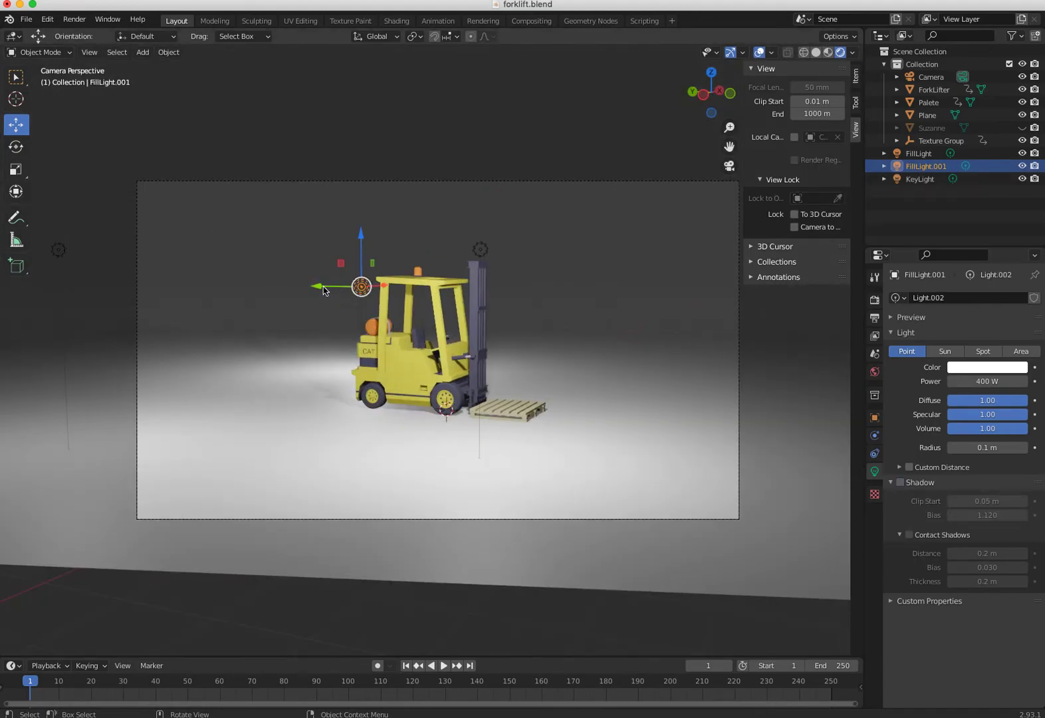
pyautogui.press('g')
pyautogui.press('y')
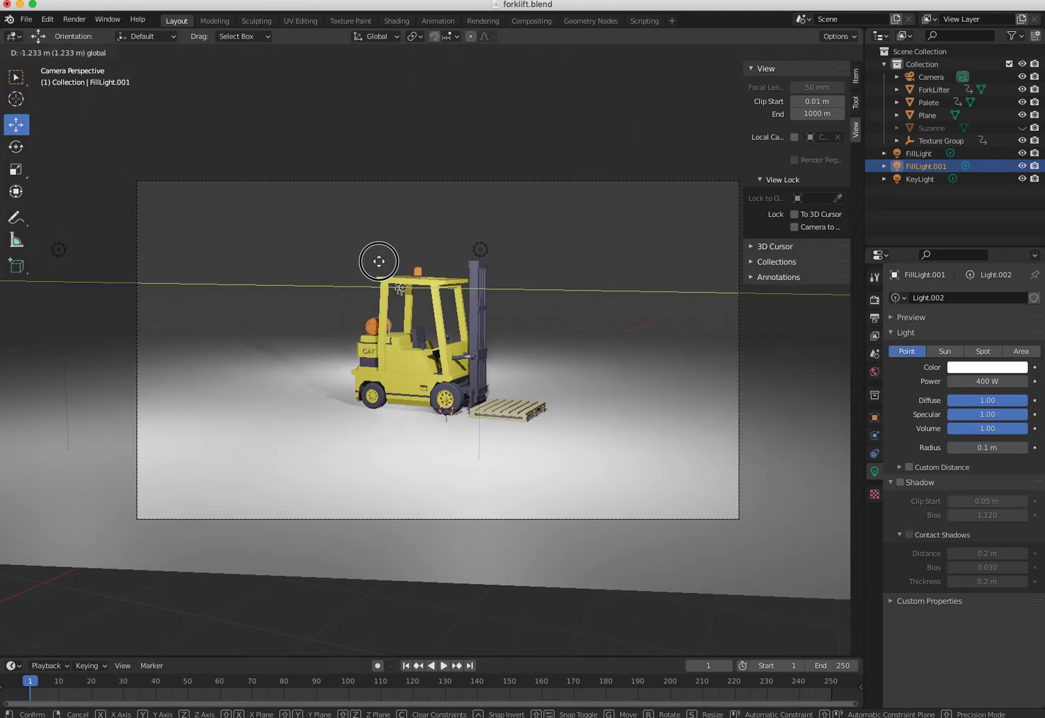
pyautogui.click(293, 258)
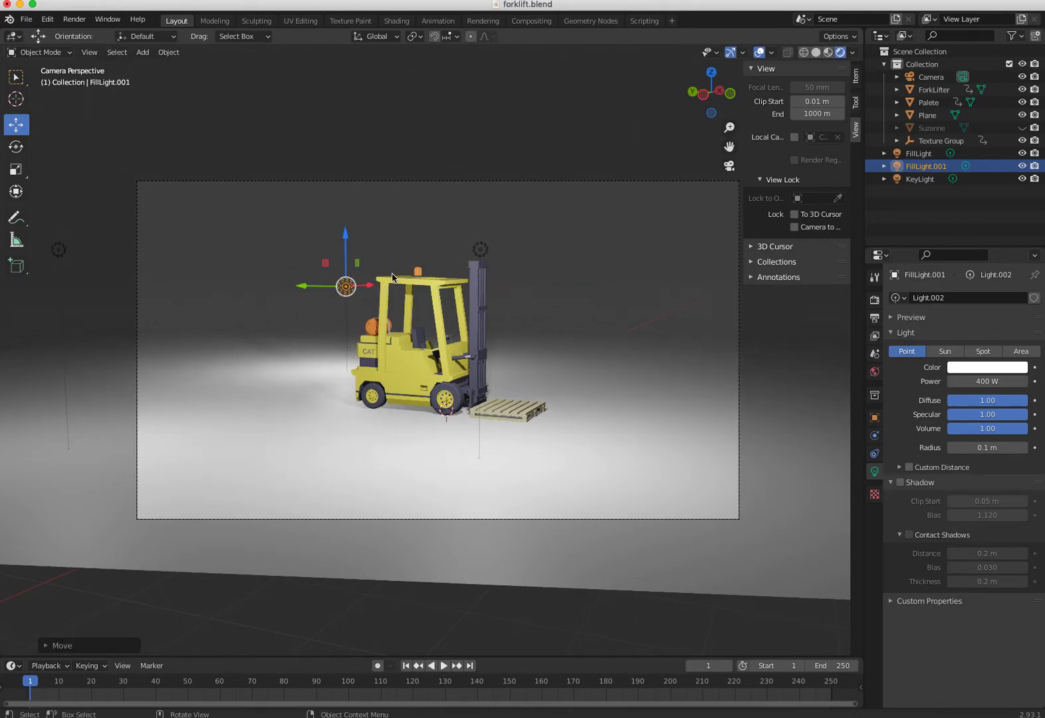
# Try the Sun type on FillLight.001, then keep it as a Point light
pyautogui.click(940, 352)
pyautogui.click(910, 353)
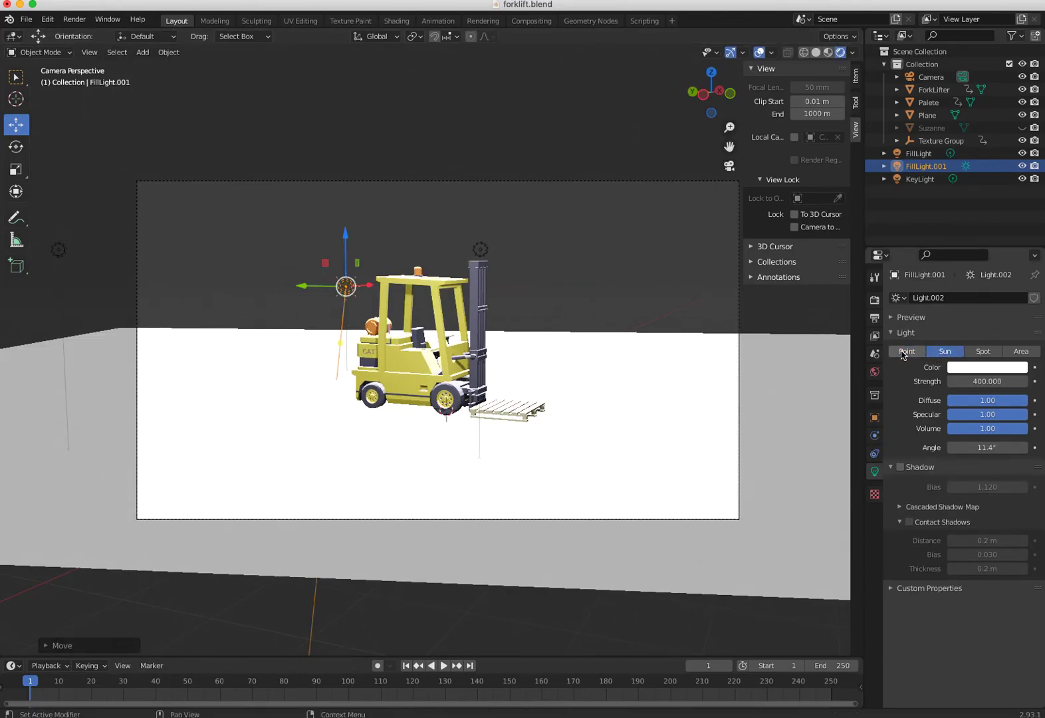
pyautogui.click(941, 352)
pyautogui.click(907, 352)
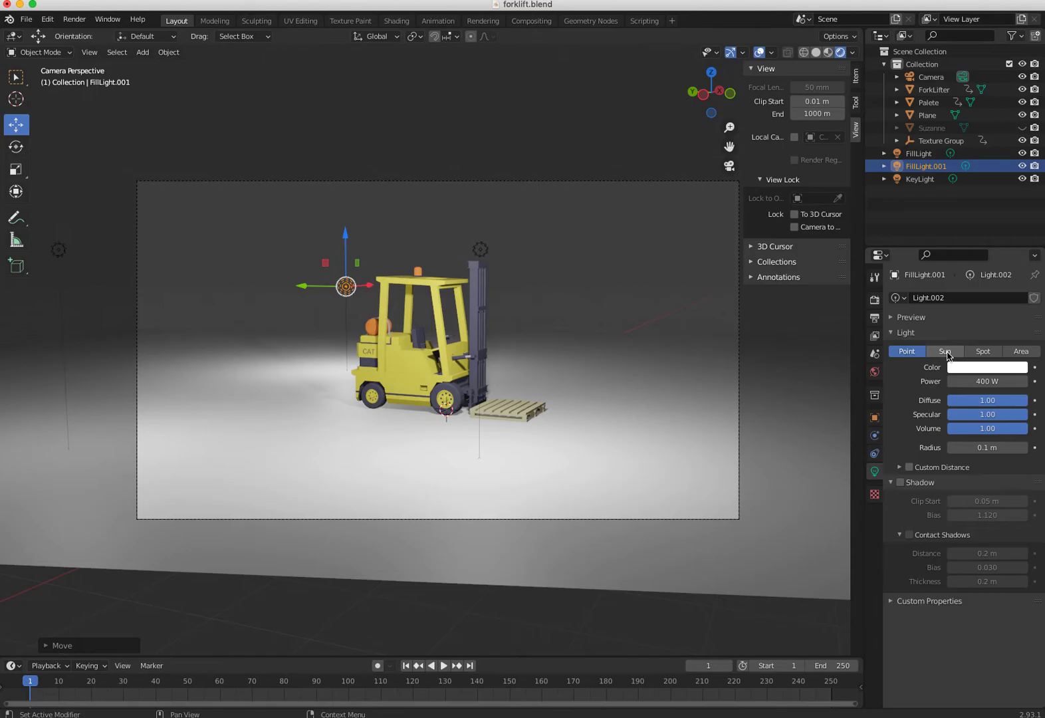
pyautogui.click(947, 354)
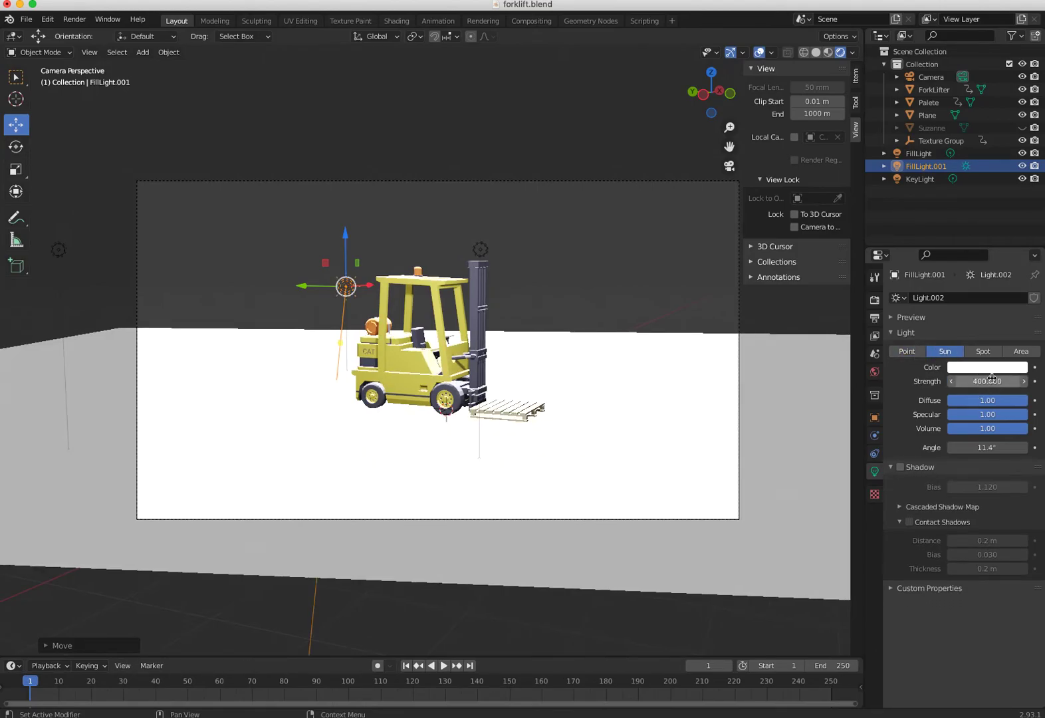
pyautogui.click(899, 351)
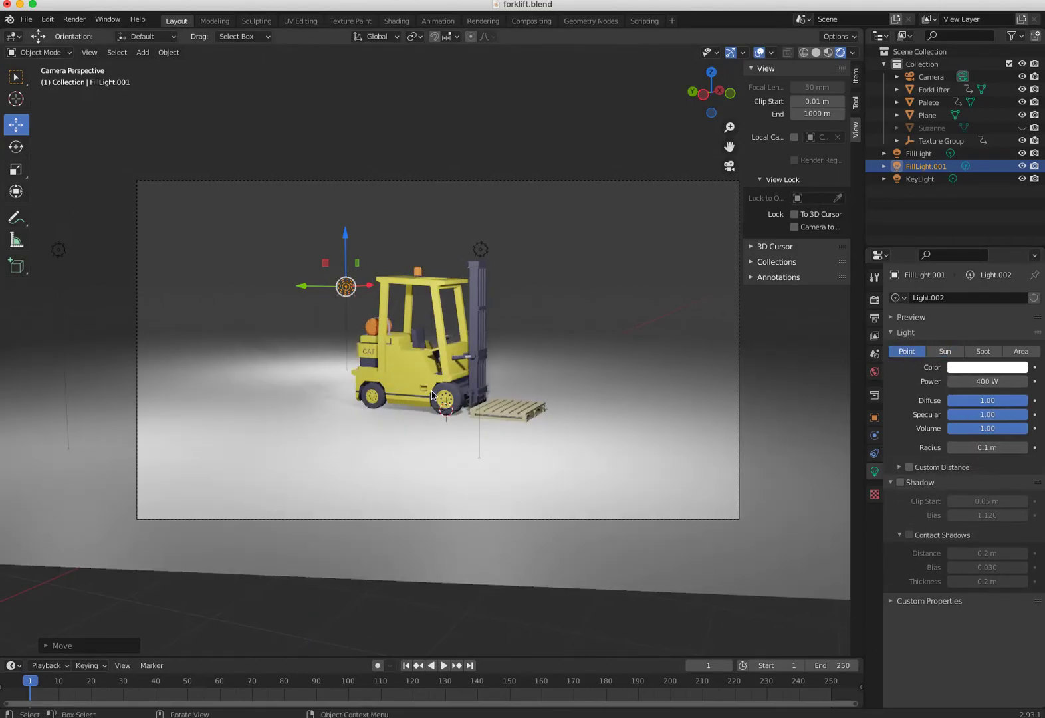
pyautogui.moveTo(437, 403); pyautogui.dragTo(280, 409, button='middle')
# Make KeyLight a Sun light with strength 100 and view it through the camera
pyautogui.click(284, 282)
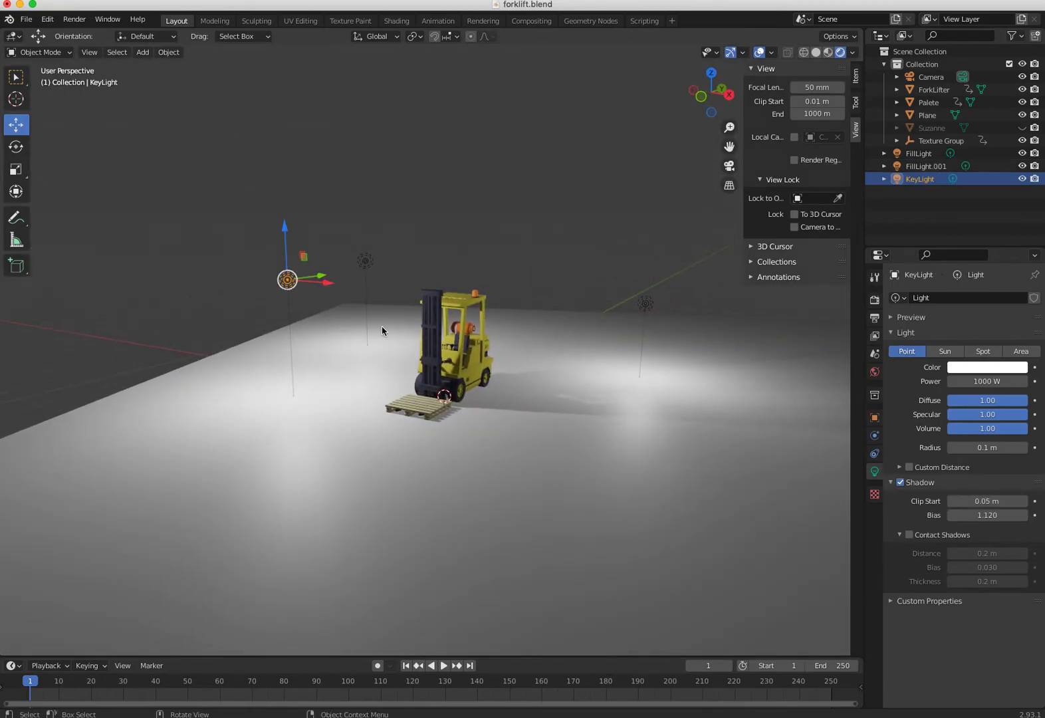
pyautogui.click(943, 352)
pyautogui.moveTo(989, 381); pyautogui.dragTo(910, 400)
pyautogui.click(974, 382)
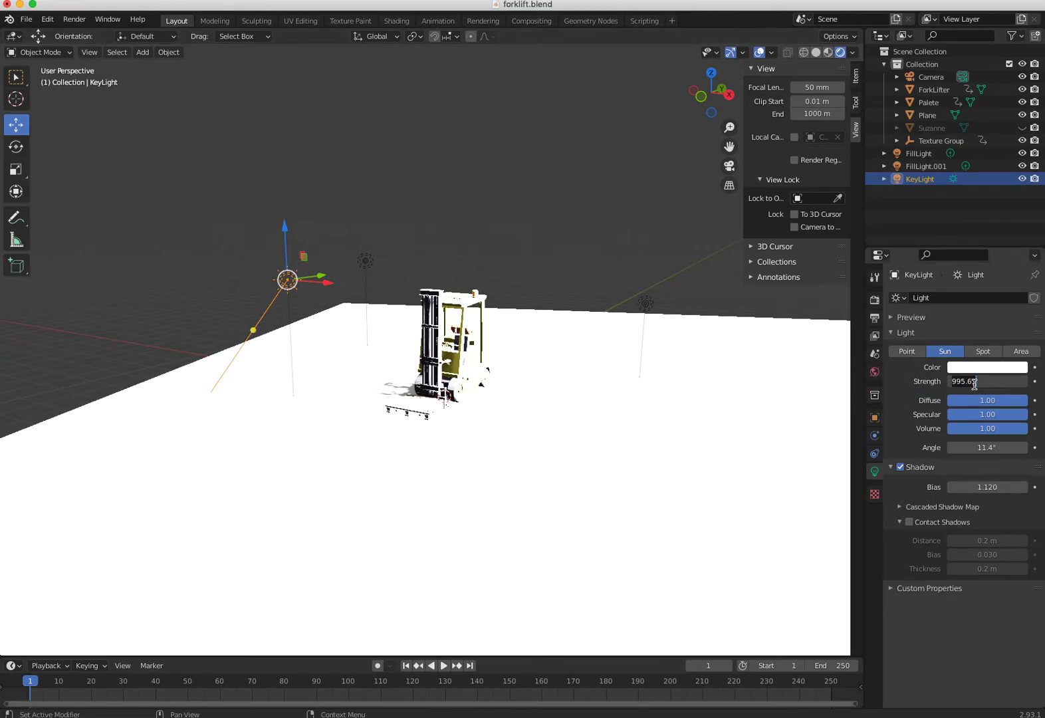
pyautogui.write('100')
pyautogui.press('Return')
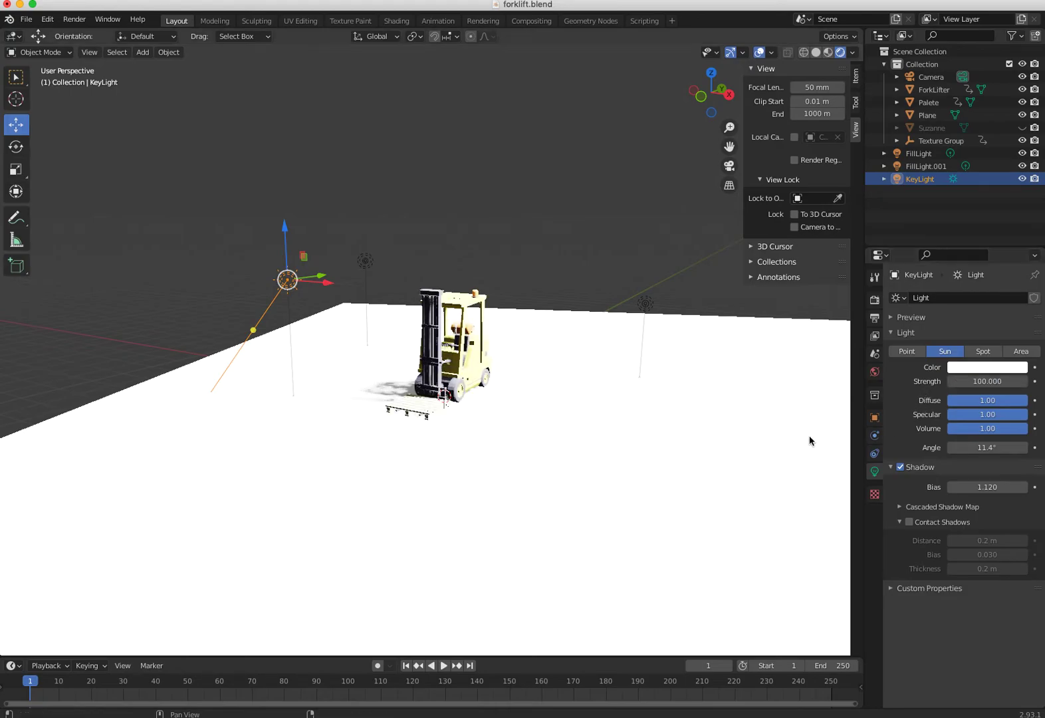
pyautogui.moveTo(810, 438); pyautogui.dragTo(556, 495, button='middle')
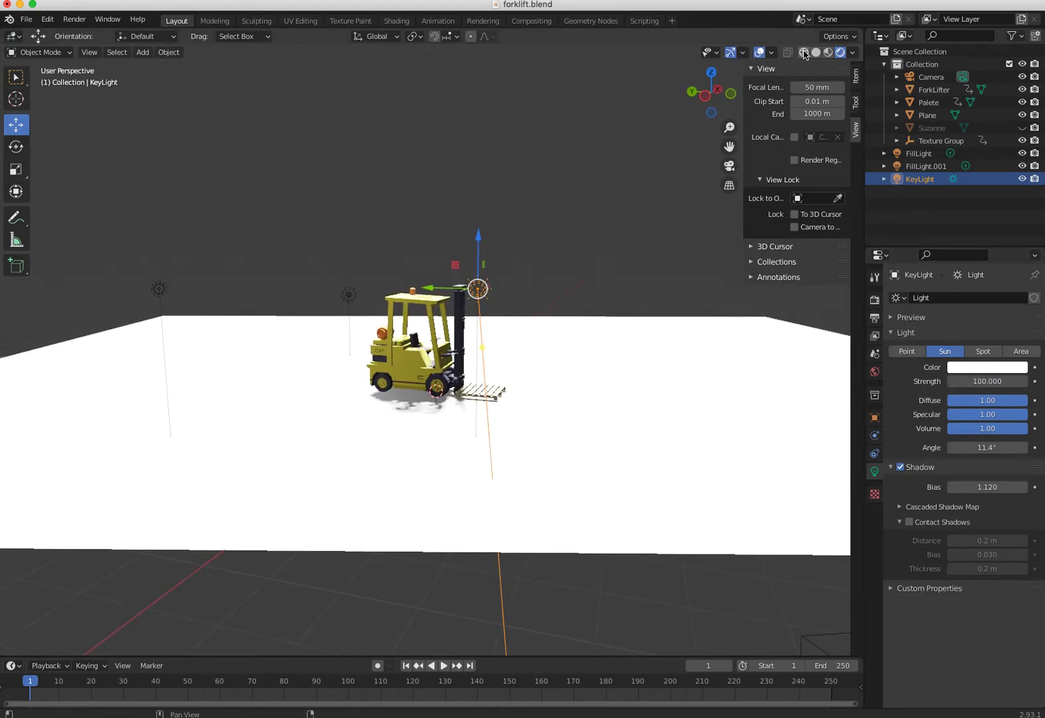
pyautogui.press('KP_0')
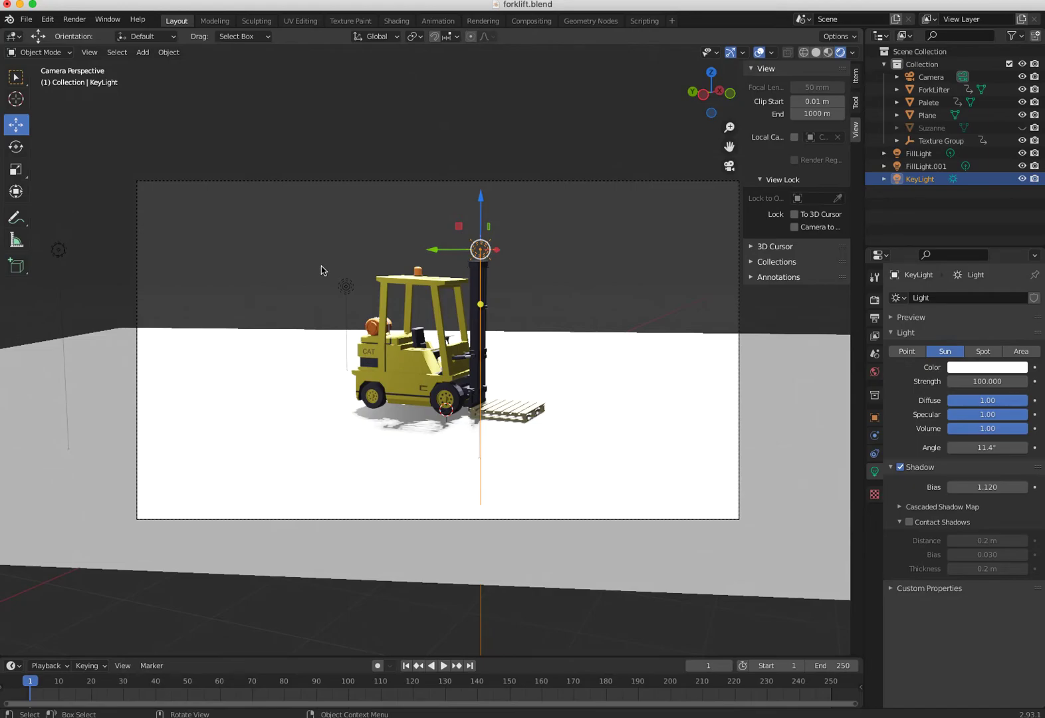
# Change the KeyLight type to Area (0.1 m, 100 W) and orbit to view its light pool
pyautogui.click(905, 353)
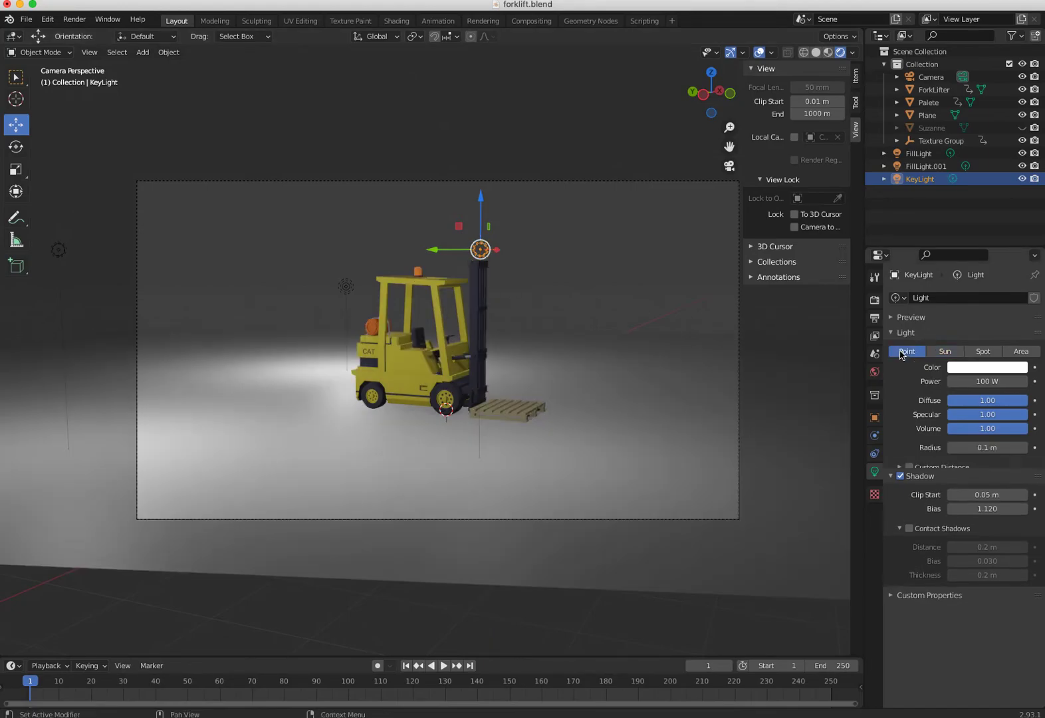
pyautogui.click(1024, 353)
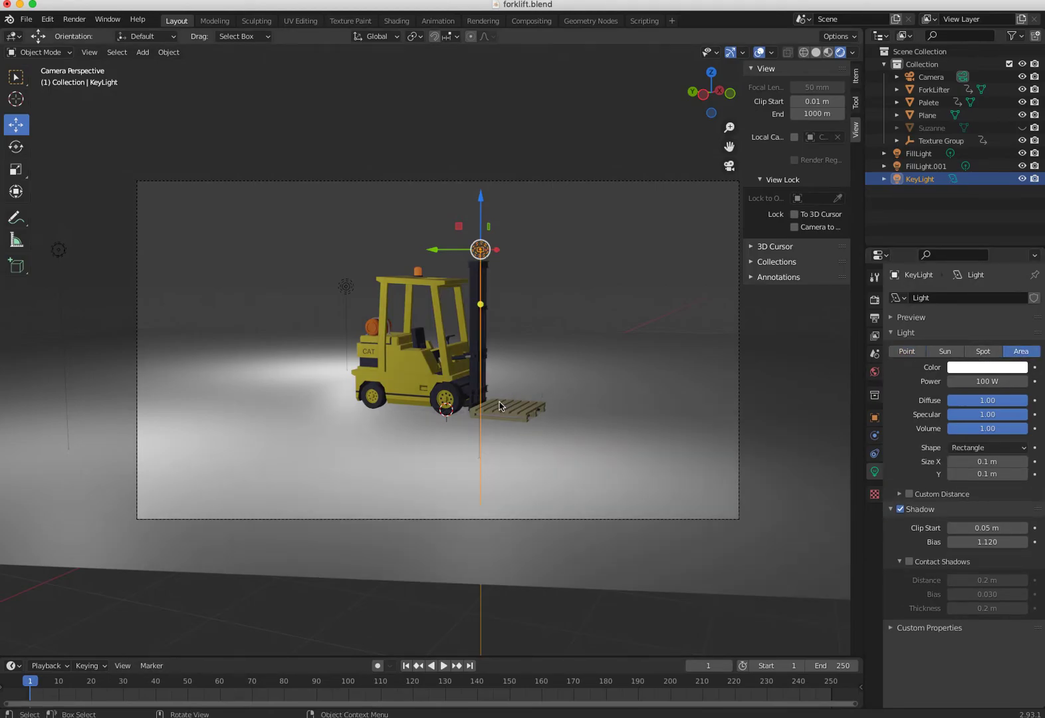
pyautogui.moveTo(495, 409); pyautogui.dragTo(263, 274, button='middle')
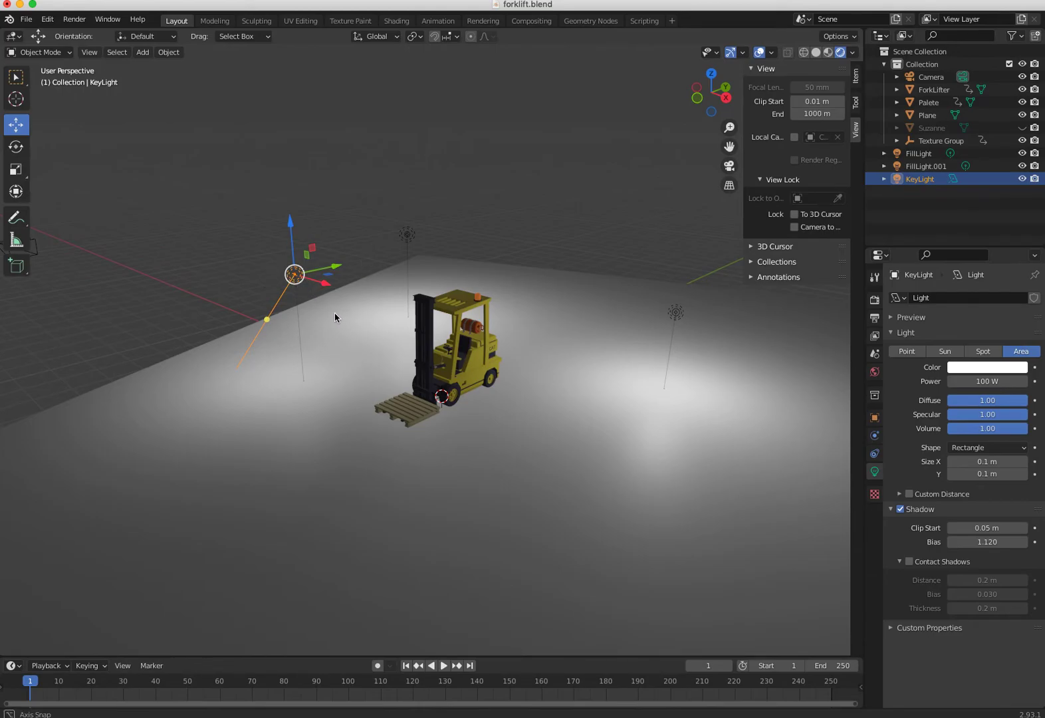
# Aim the KeyLight's direction handle toward the forklift
pyautogui.moveTo(335, 313); pyautogui.dragTo(556, 345, button='middle')
pyautogui.click(399, 407)
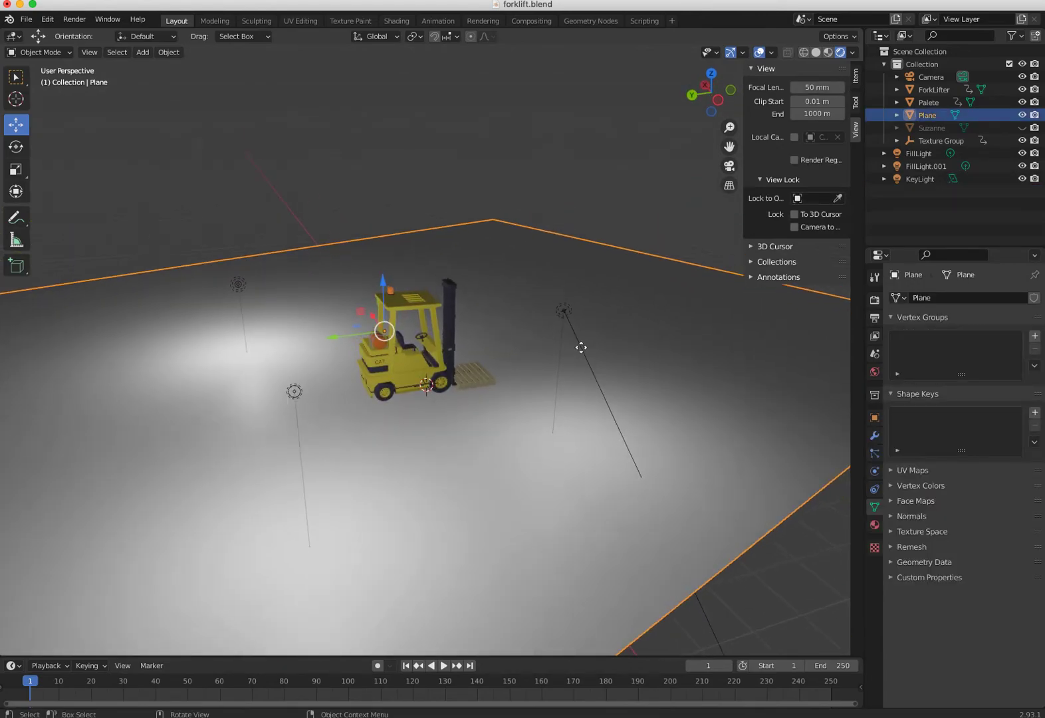
pyautogui.click(563, 310)
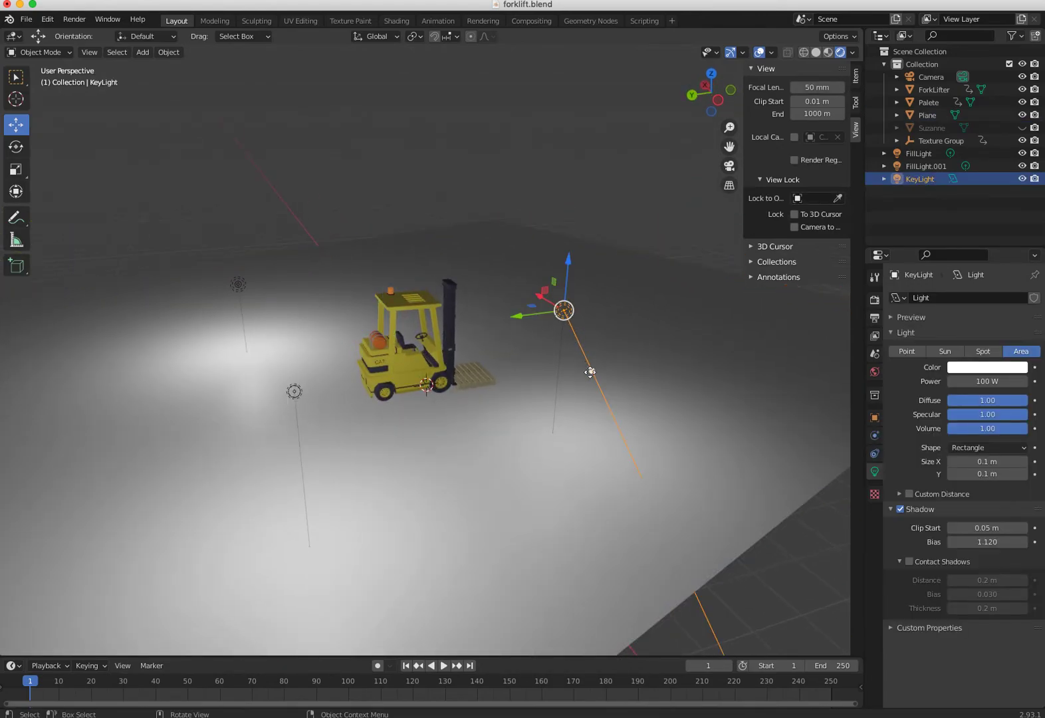
pyautogui.moveTo(590, 372); pyautogui.dragTo(498, 350)
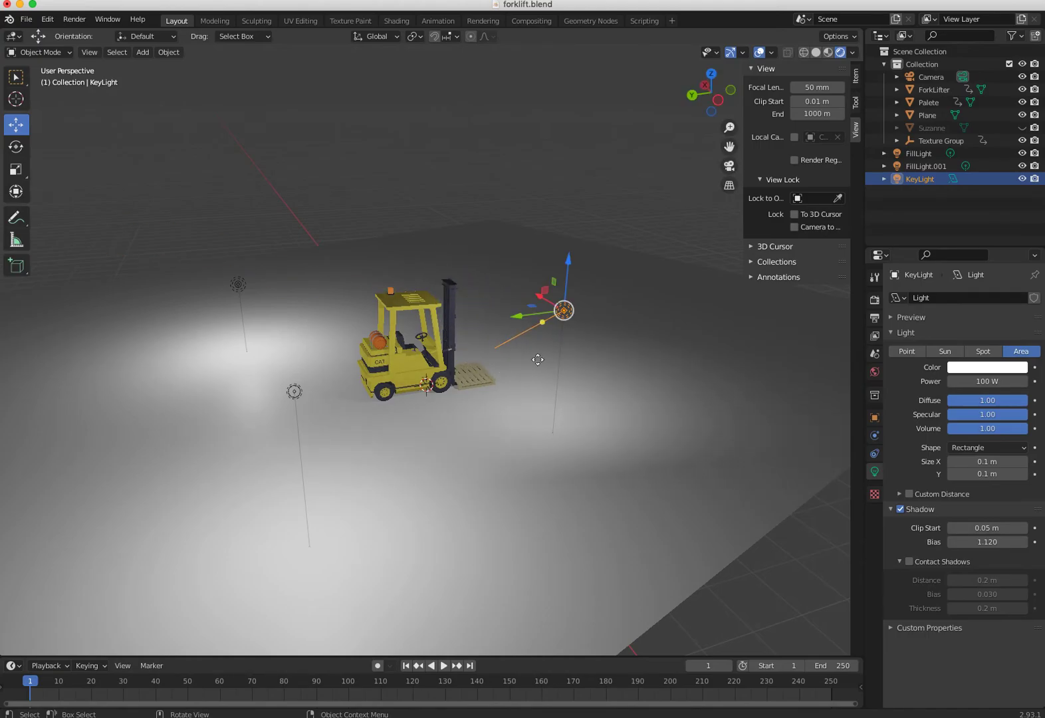
# Try KeyLight as a spot aimed onto the forklift, then revert it to Area
pyautogui.click(983, 351)
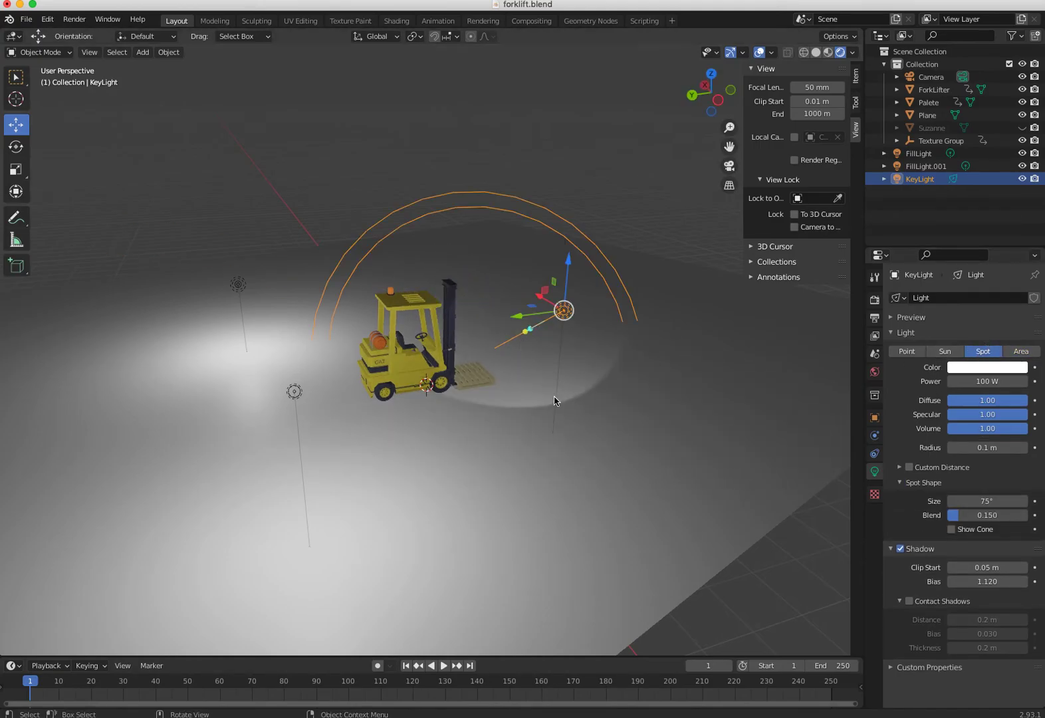
pyautogui.moveTo(555, 401); pyautogui.dragTo(518, 308, button='middle')
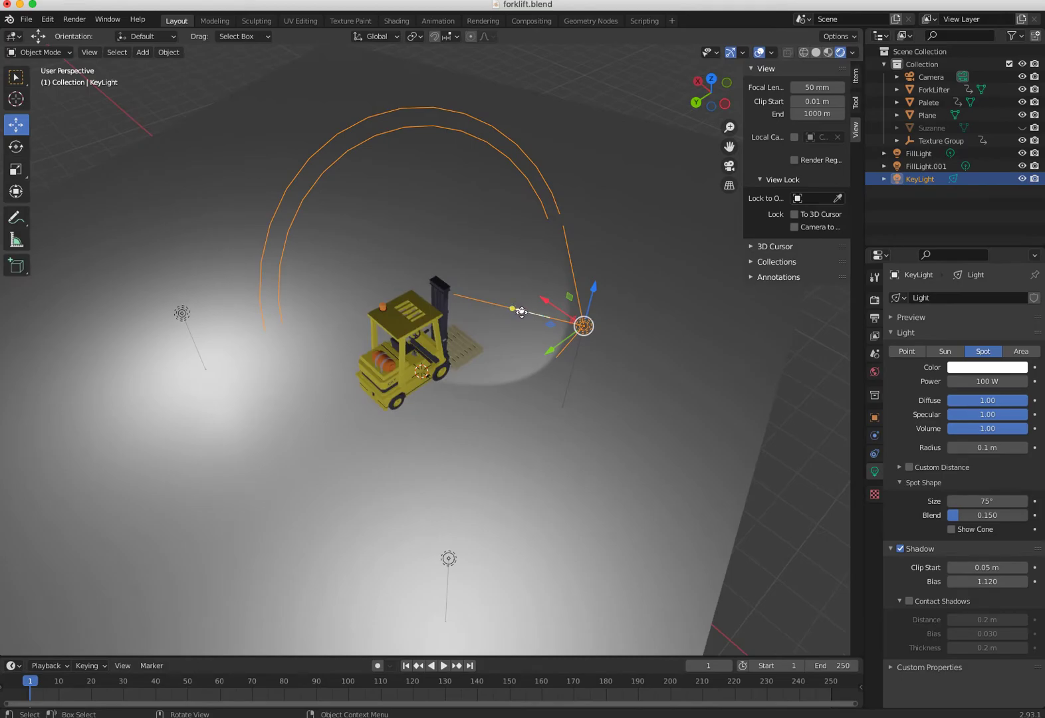
pyautogui.moveTo(512, 311); pyautogui.dragTo(479, 369)
pyautogui.click(1021, 351)
pyautogui.moveTo(478, 387); pyautogui.dragTo(364, 329, button='middle')
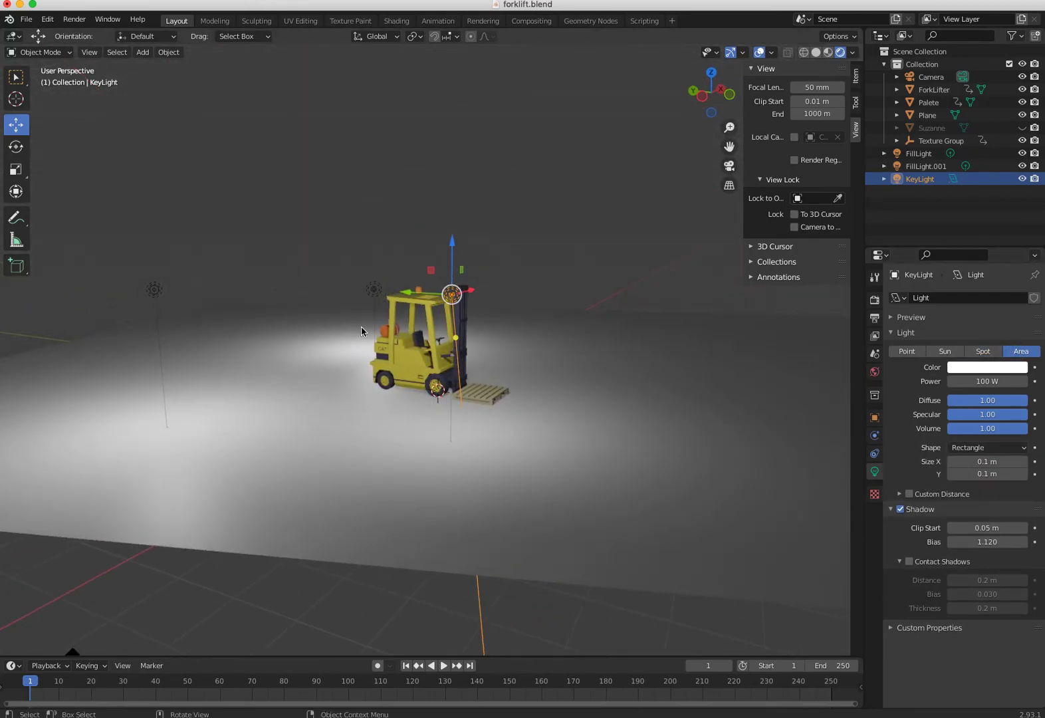
# View through the camera with nothing selected, switching the viewport out of rendered shading
pyautogui.press('KP_0')
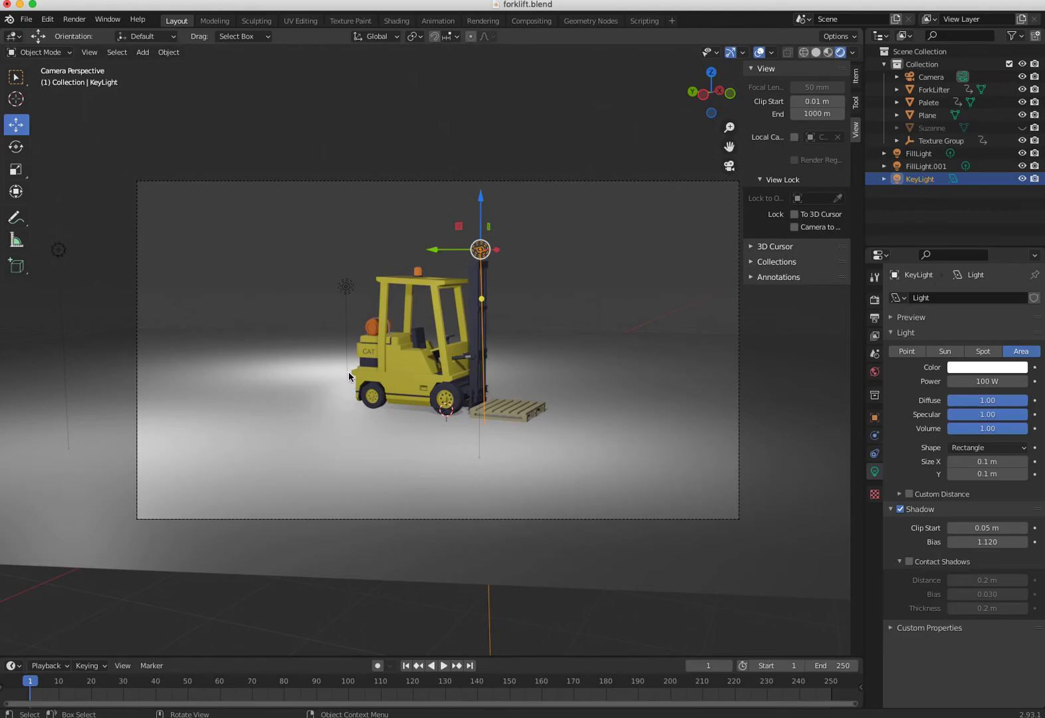
pyautogui.click(220, 420)
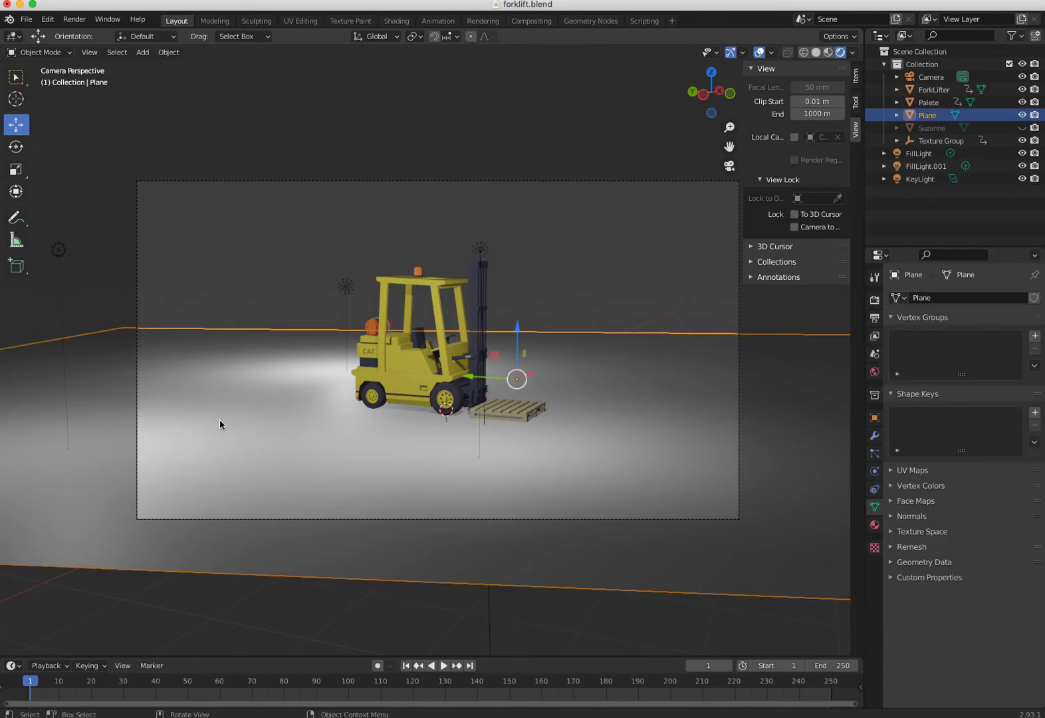
pyautogui.click(160, 224)
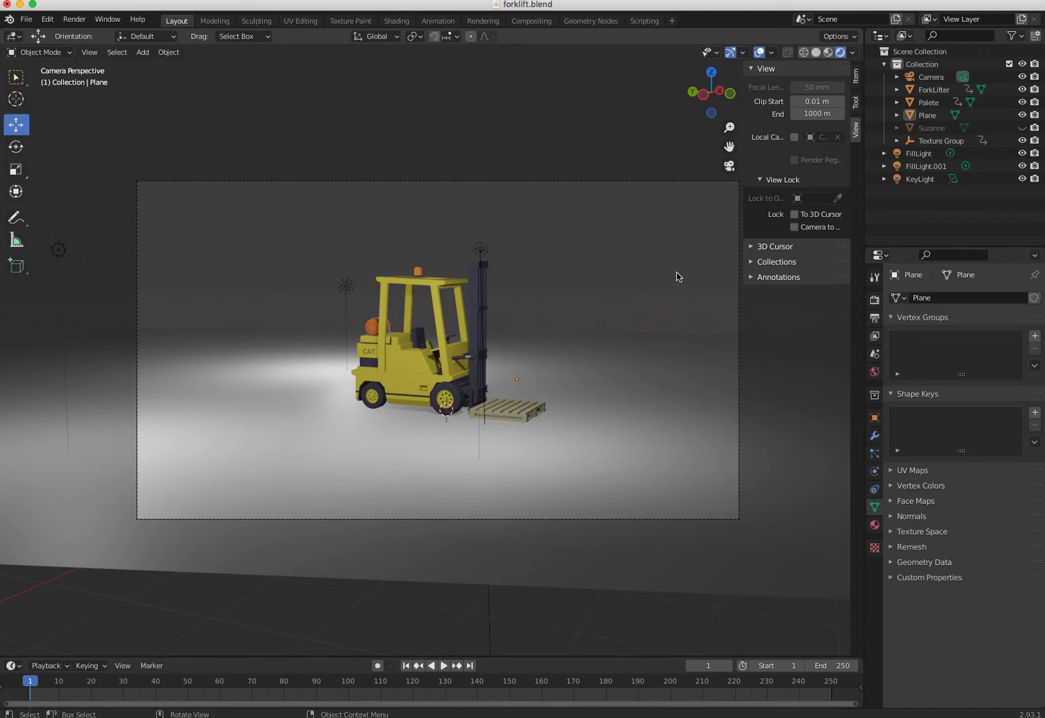
pyautogui.click(829, 54)
pyautogui.click(816, 52)
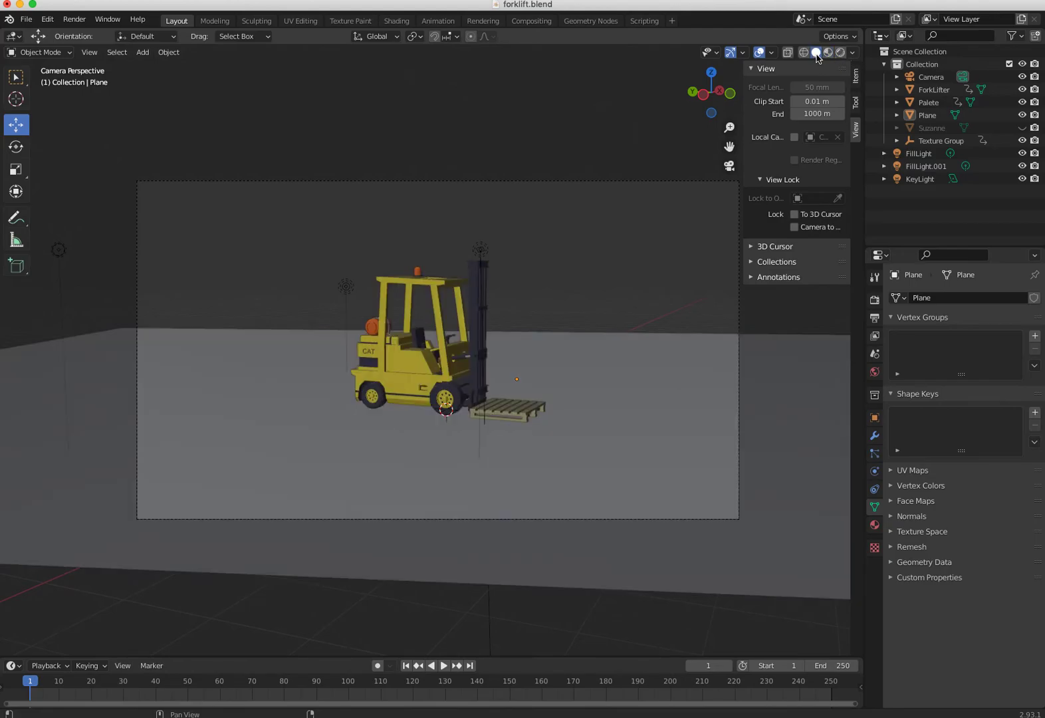
pyautogui.click(841, 52)
pyautogui.click(853, 52)
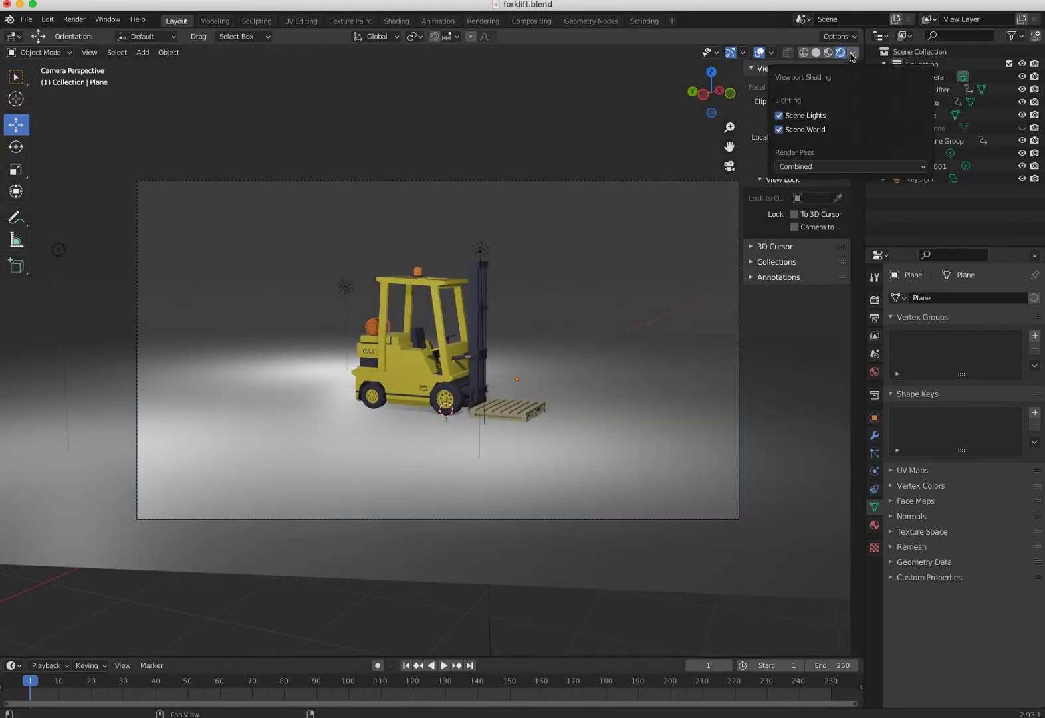
pyautogui.click(787, 117)
pyautogui.click(780, 115)
pyautogui.click(780, 130)
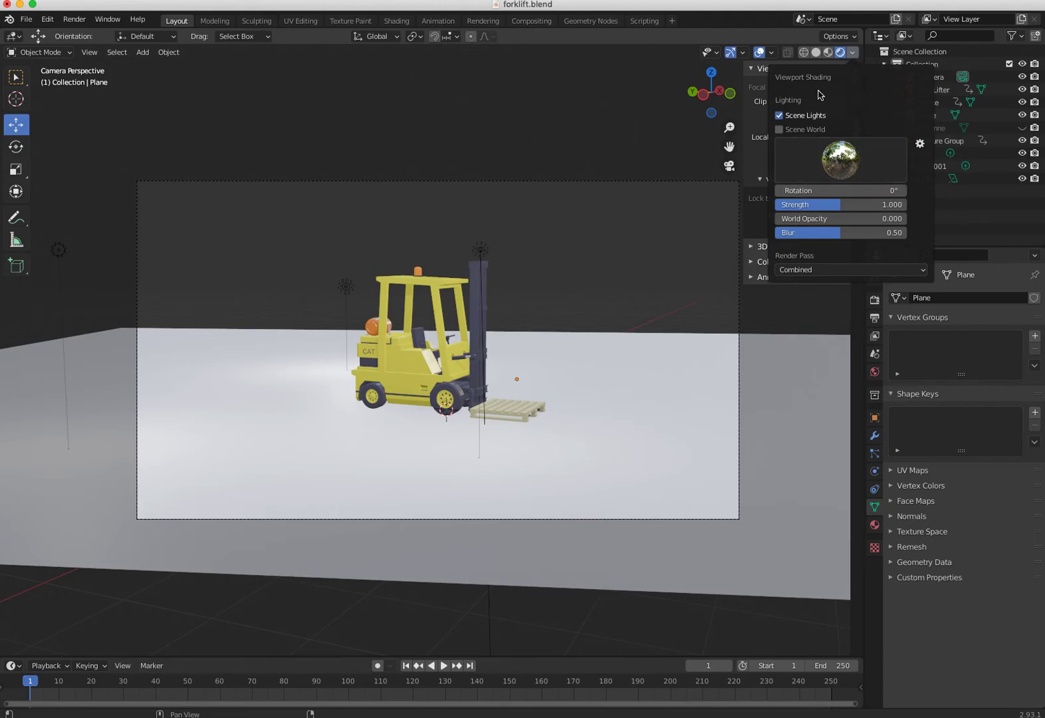
pyautogui.click(780, 129)
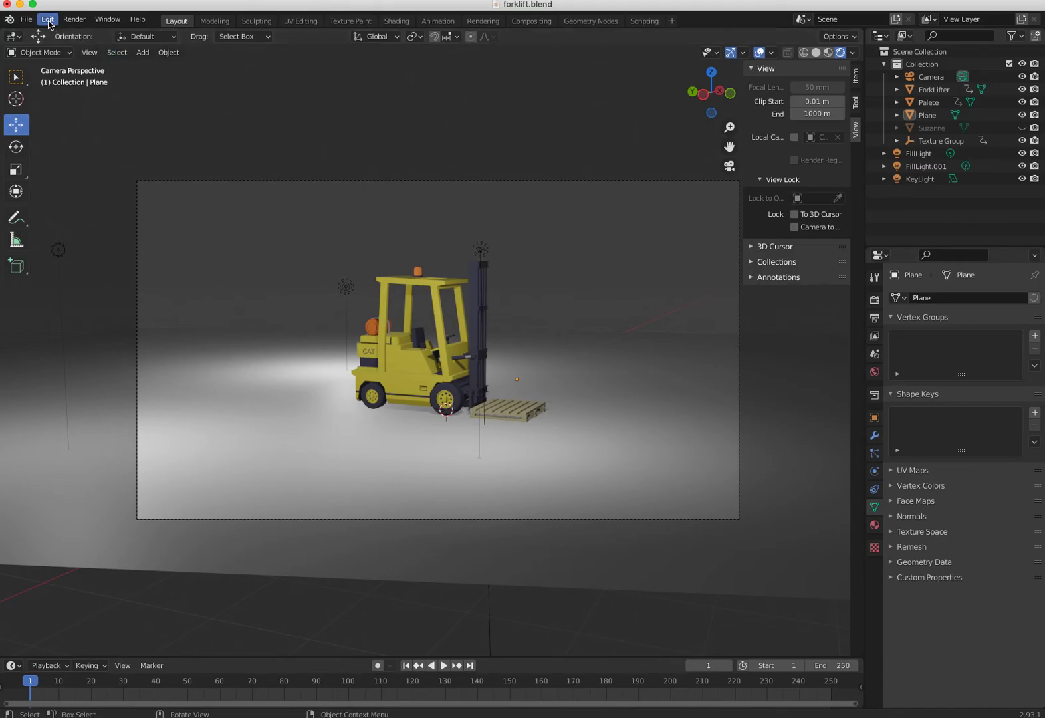
pyautogui.click(69, 19)
pyautogui.click(77, 33)
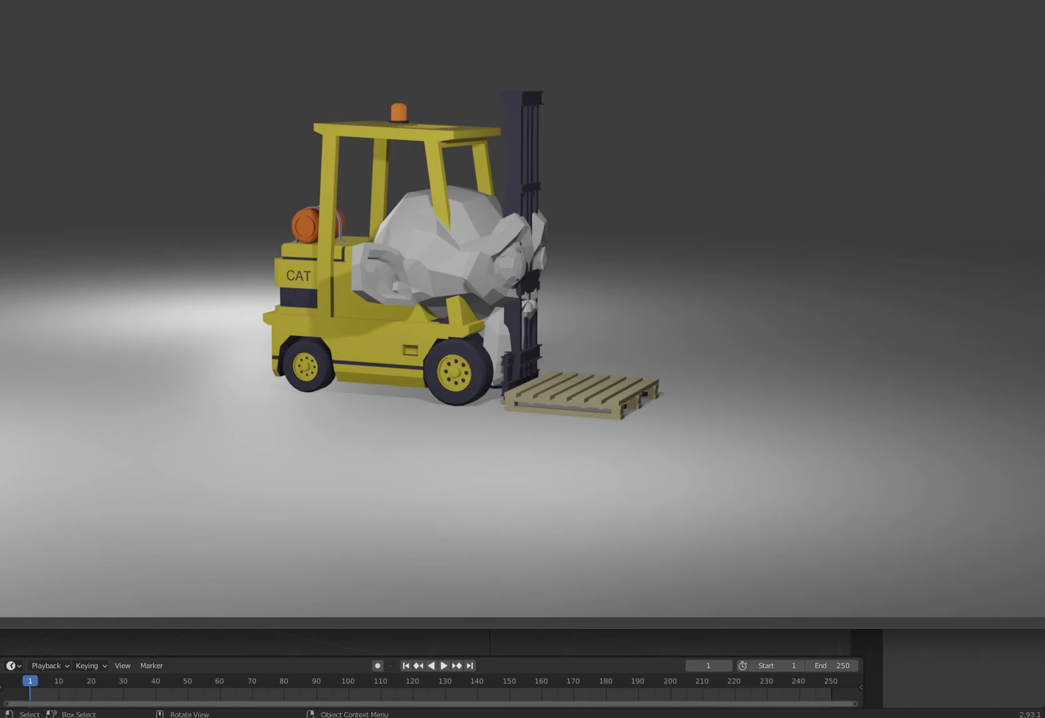
pyautogui.press('Escape')
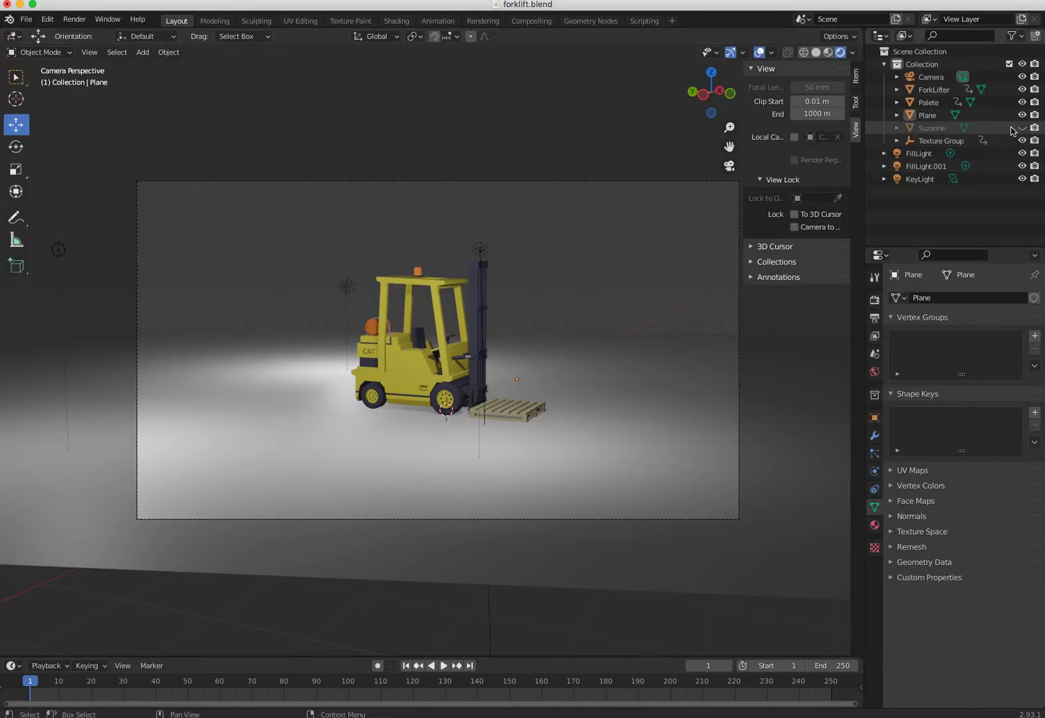
# Select Suzanne in the Outliner and look over its material and mesh data settings
pyautogui.click(931, 130)
pyautogui.rightClick(931, 131)
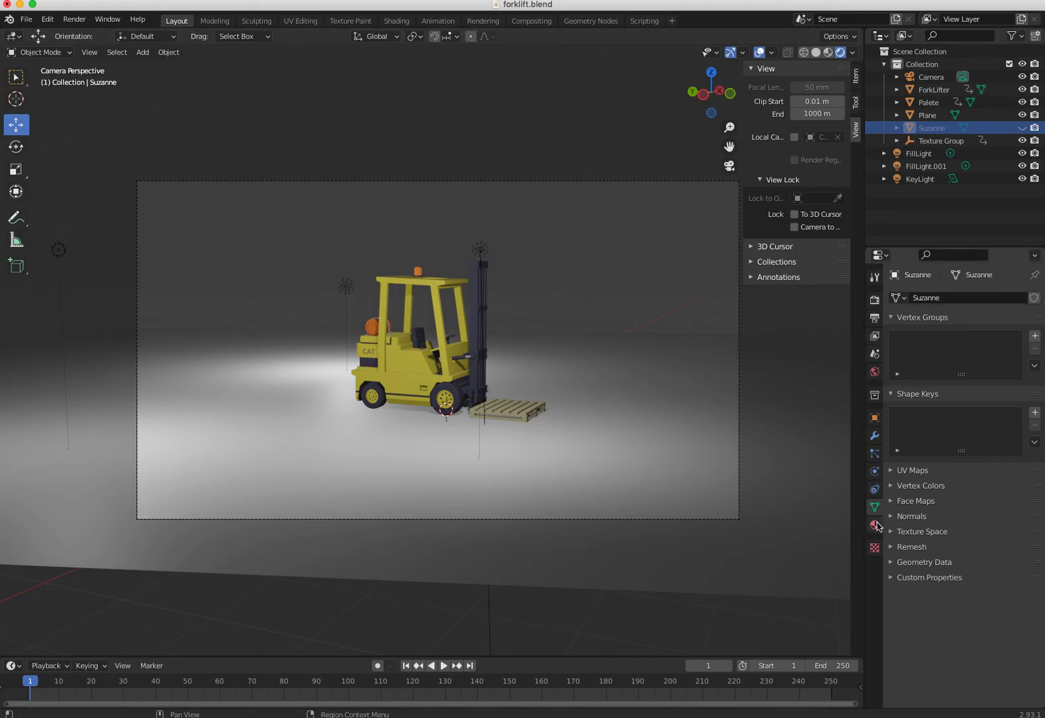
pyautogui.click(875, 525)
pyautogui.click(875, 507)
# Leave render ambient occlusion off after toggling it, and delete Suzanne from the Outliner
pyautogui.click(873, 278)
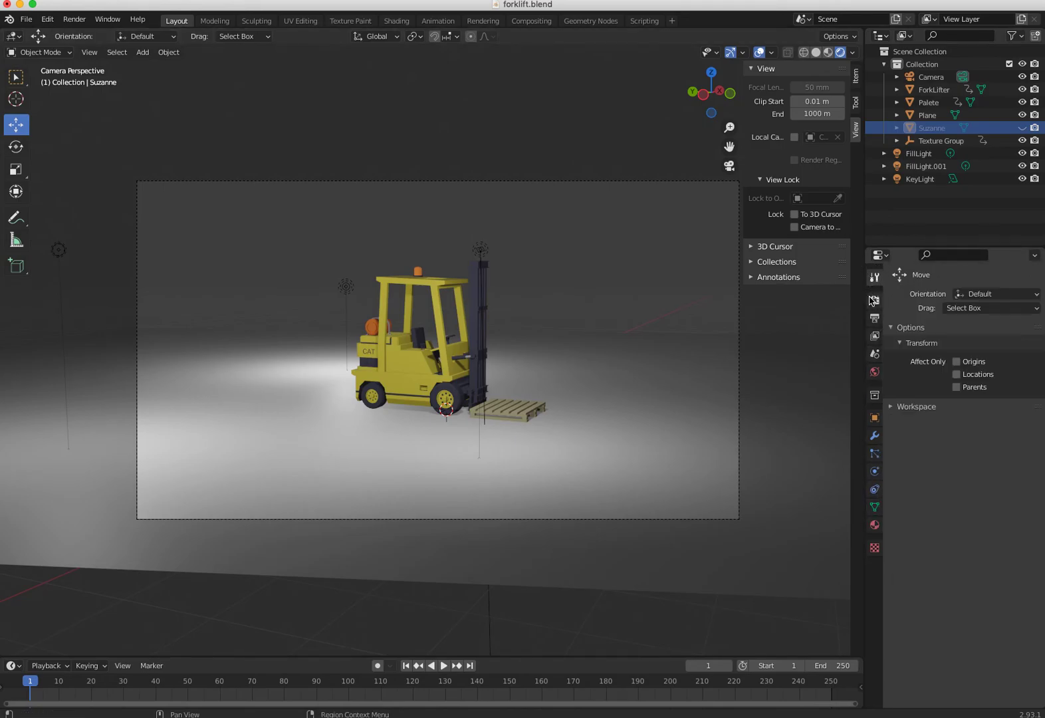
pyautogui.click(875, 300)
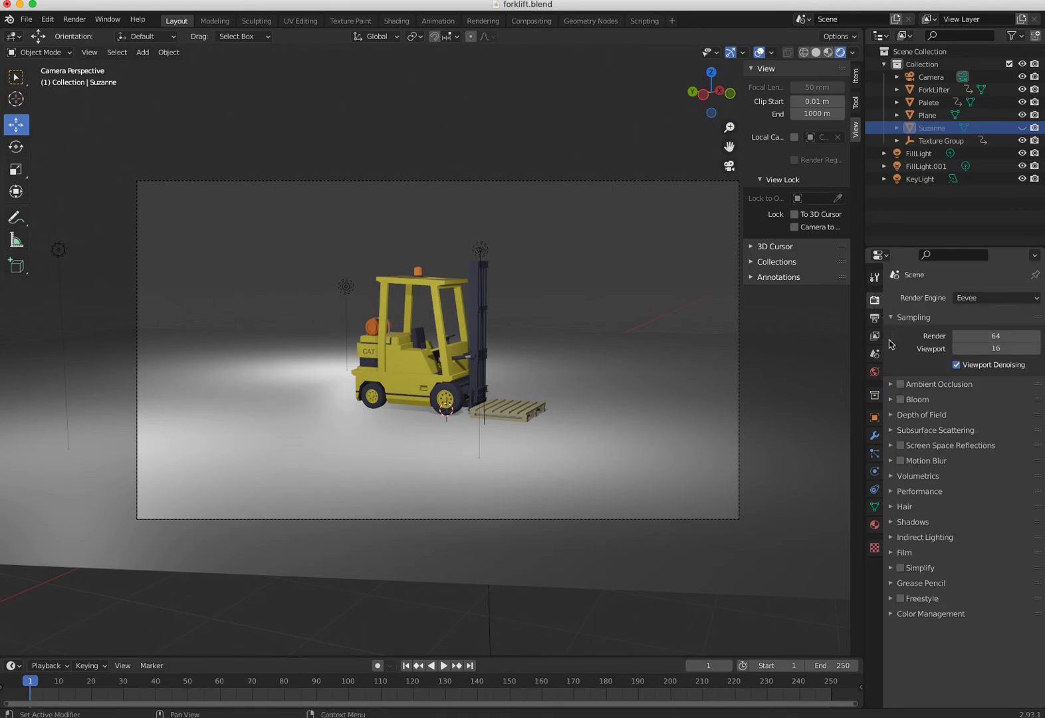
pyautogui.click(901, 385)
pyautogui.click(901, 384)
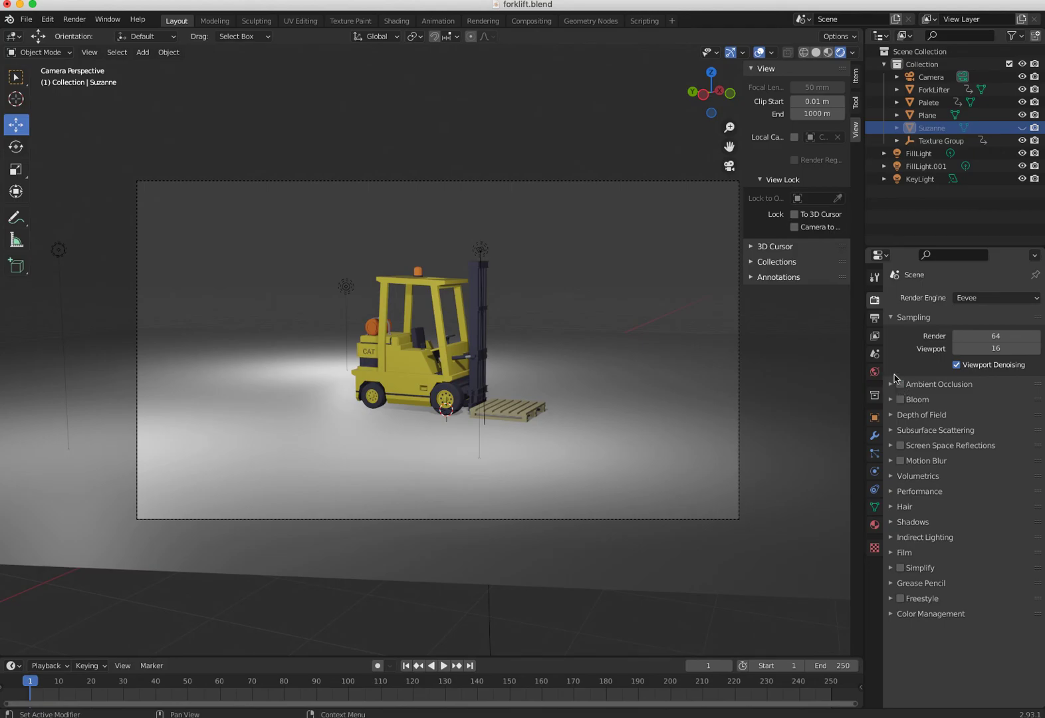
pyautogui.rightClick(911, 132)
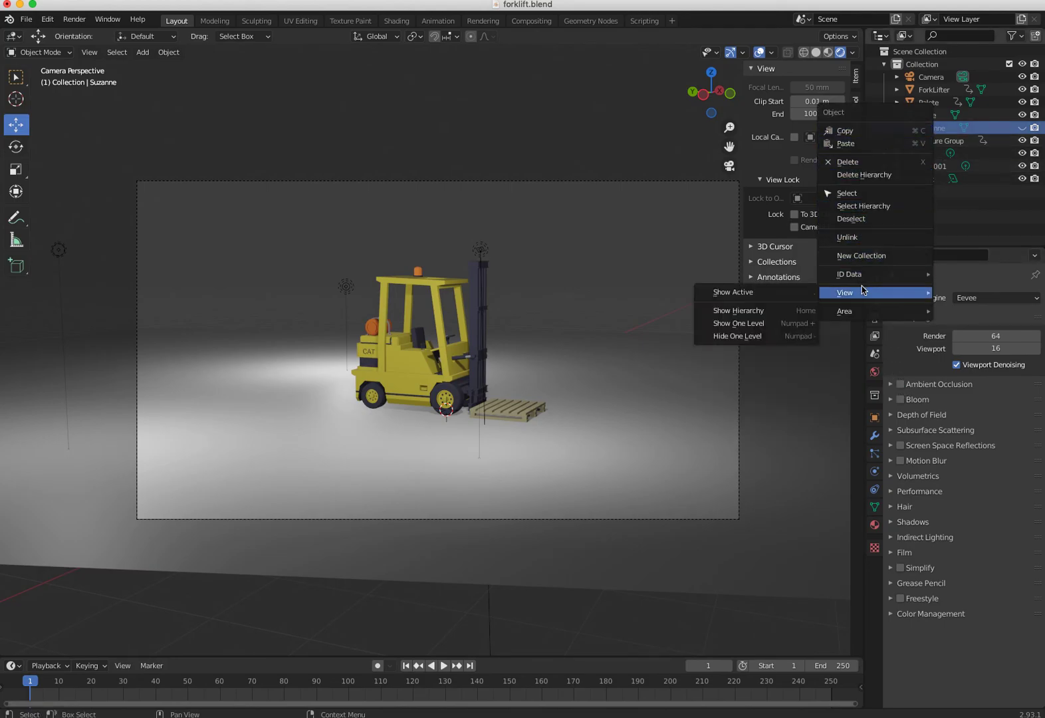
pyautogui.click(848, 162)
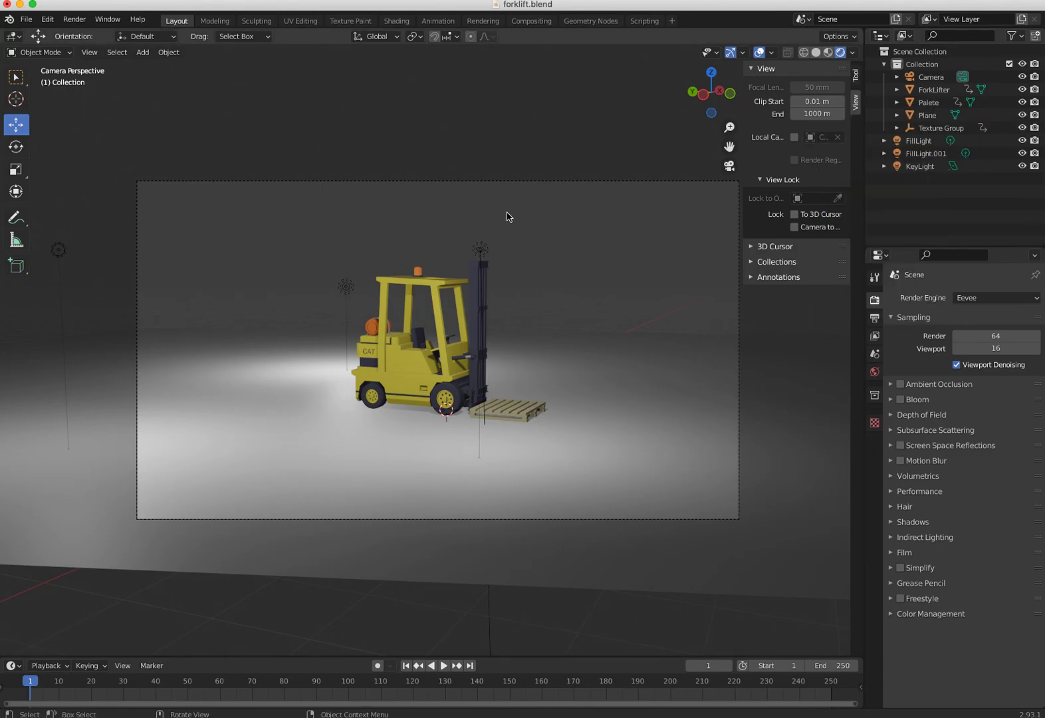
pyautogui.click(75, 20)
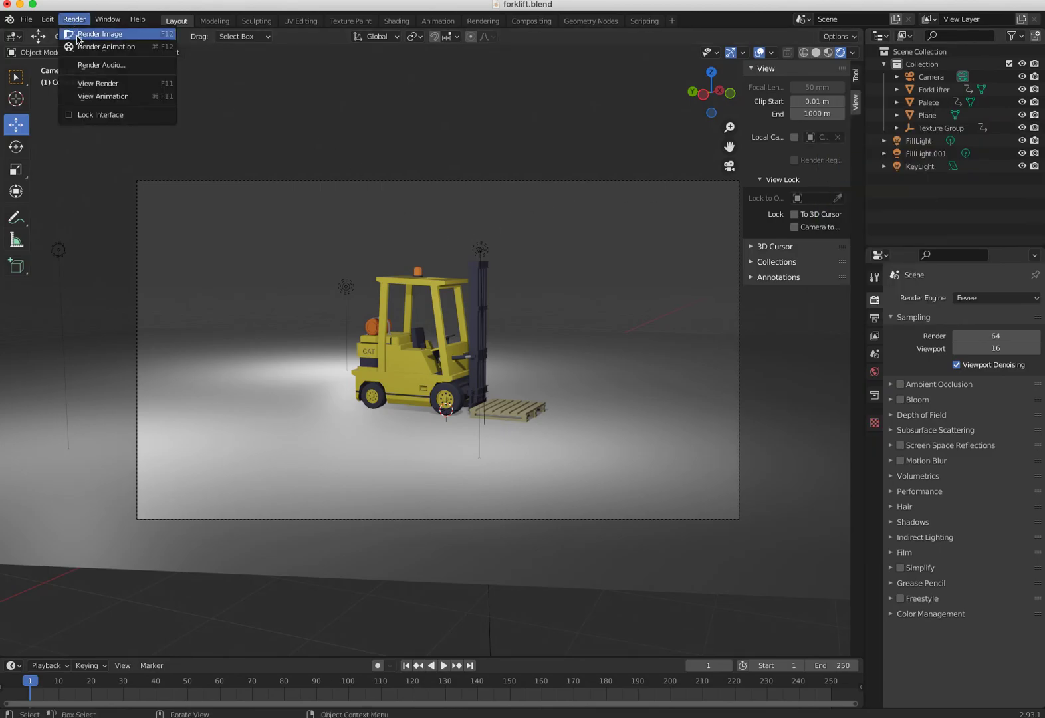
pyautogui.click(78, 37)
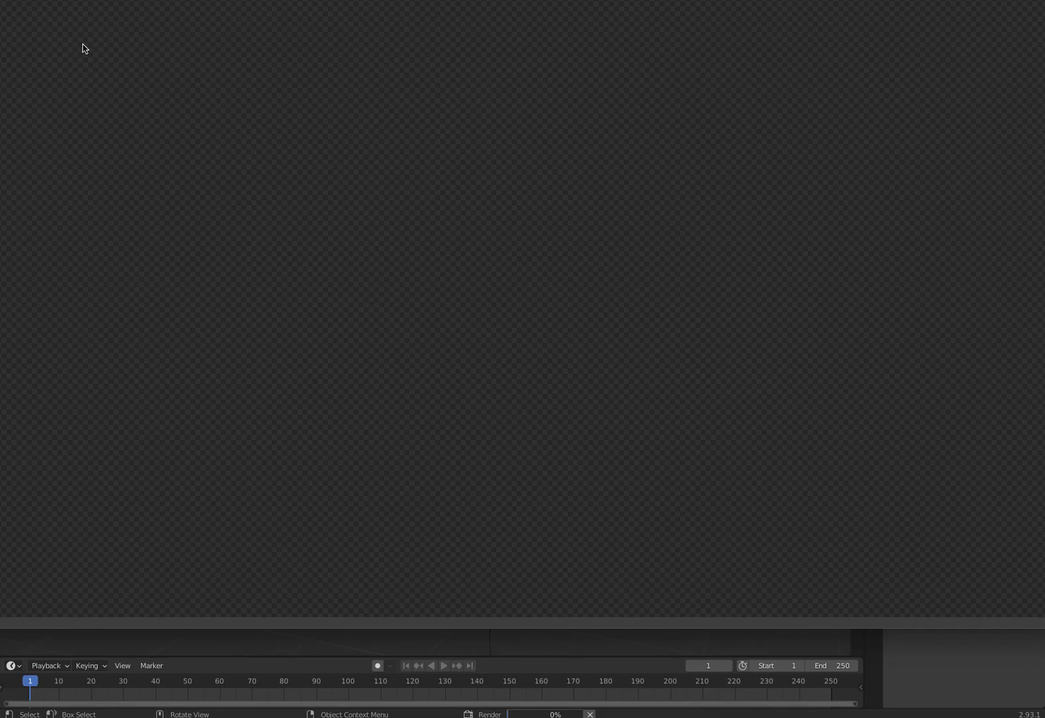